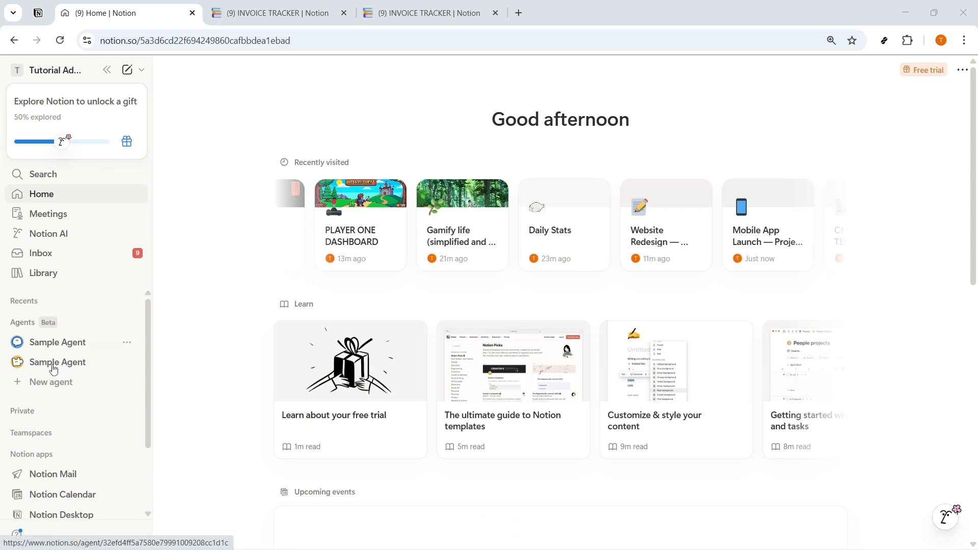
Step: Open the empty INVOICE TRACKER page and insert an inline database below its title
mouse_move(124, 414)
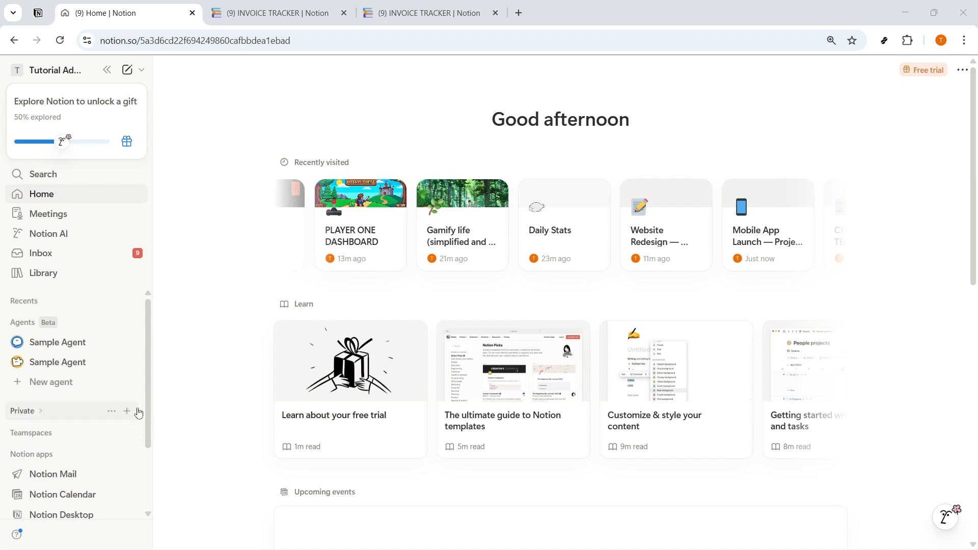
key("ctrl+Tab")
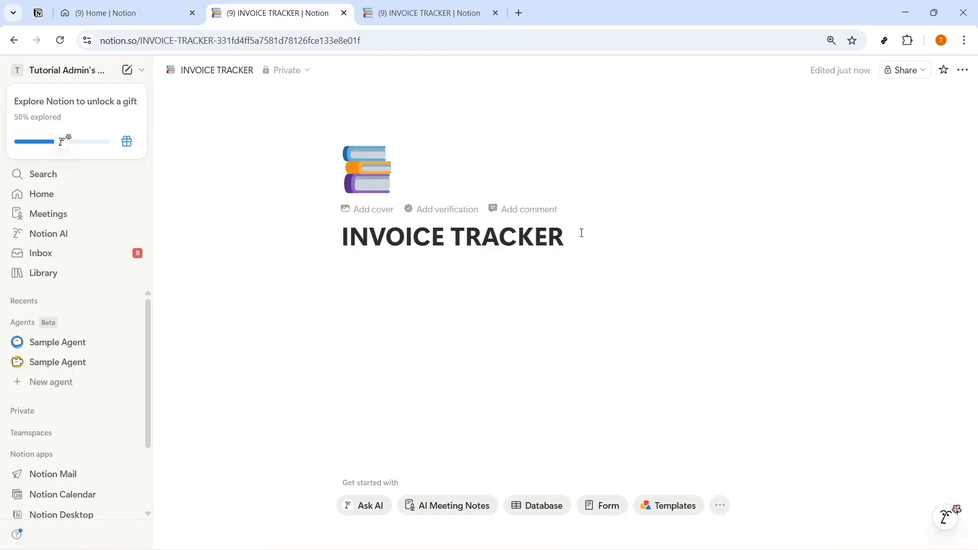
left_click_drag(579, 231, 329, 221)
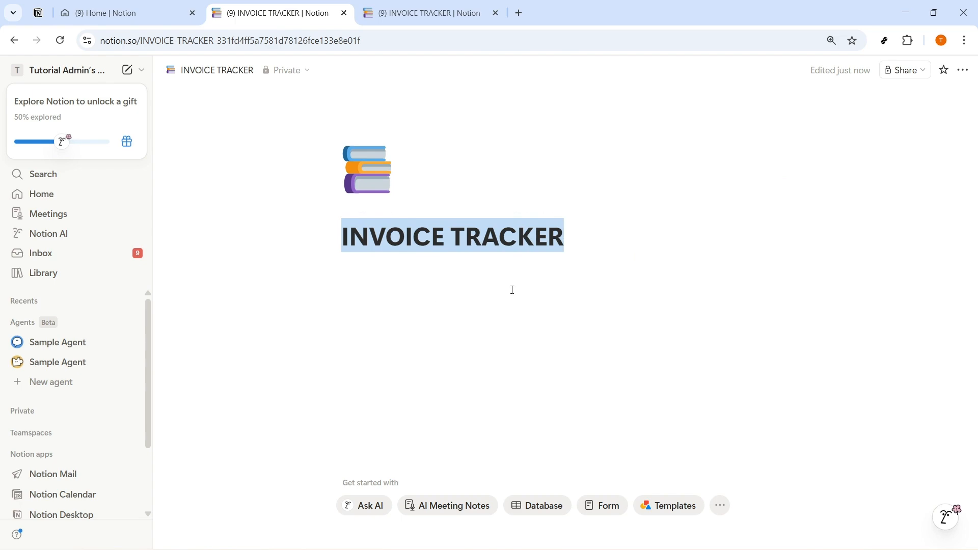
left_click(534, 270)
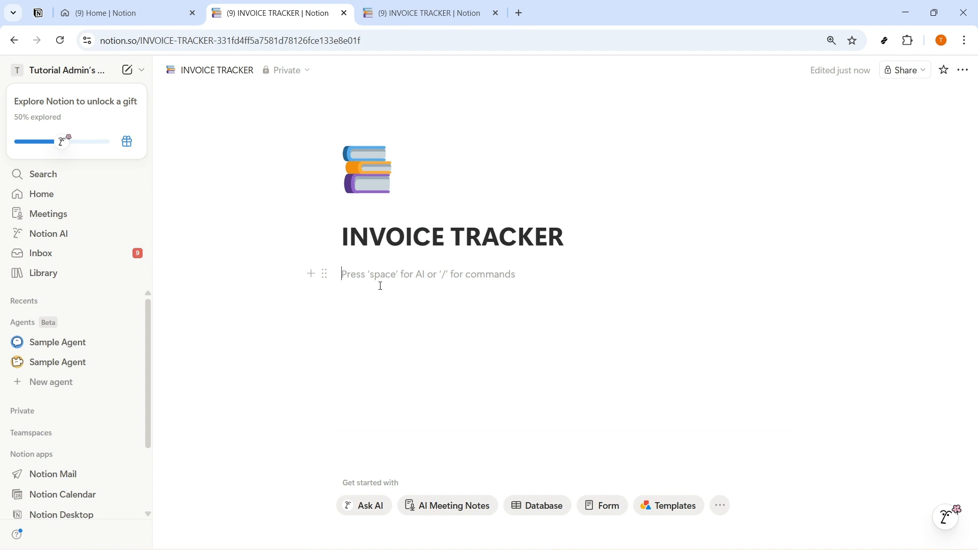
type("/da")
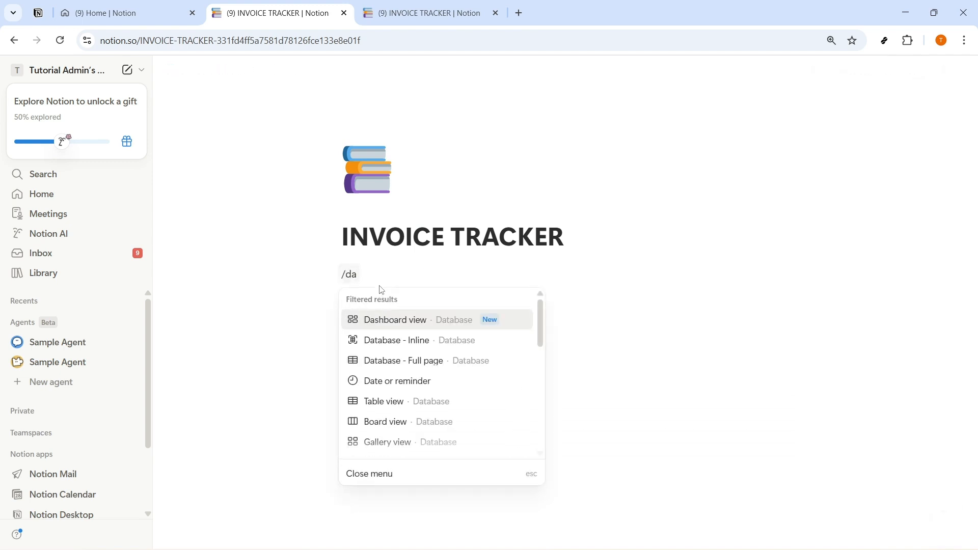
type("tabase")
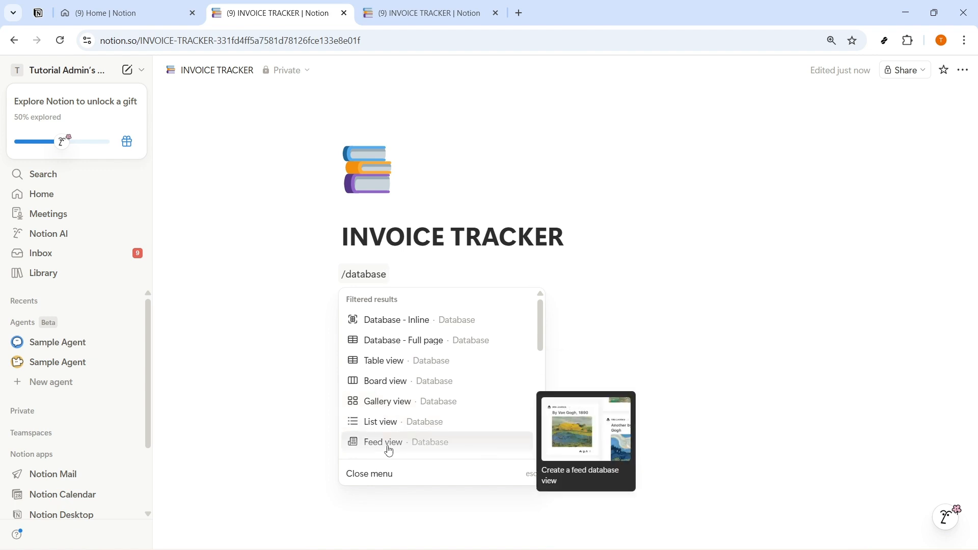
left_click(426, 323)
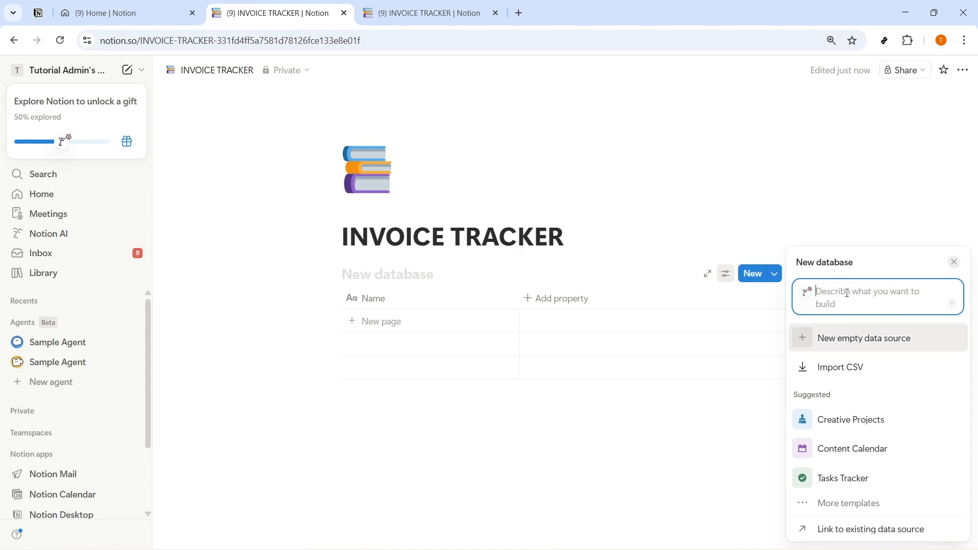
Step: Describe the new database as INVOICE TRACKER SAMPLE and copy that text
type("INVOICE TRACKER SAMPLE")
left_click_drag(936, 288, 807, 293)
key("ctrl+c")
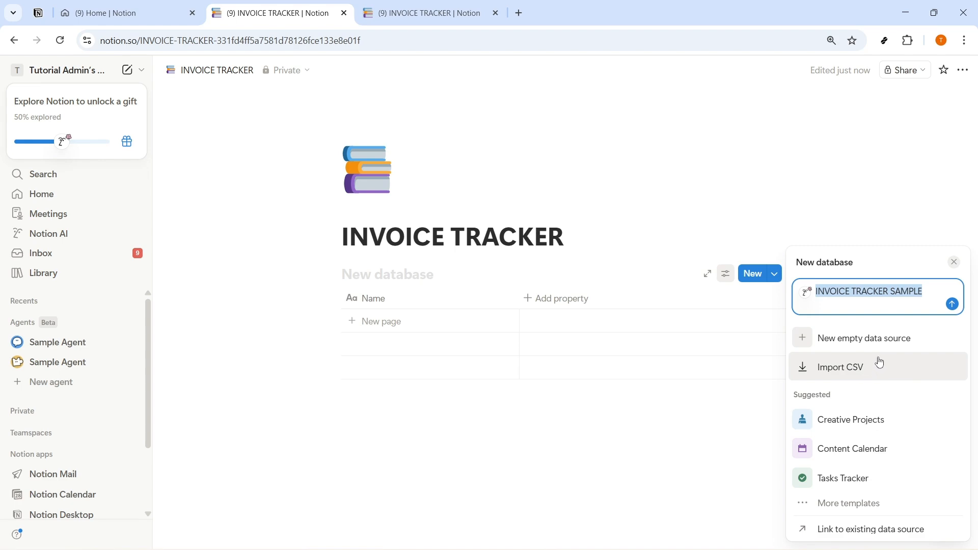
mouse_move(891, 420)
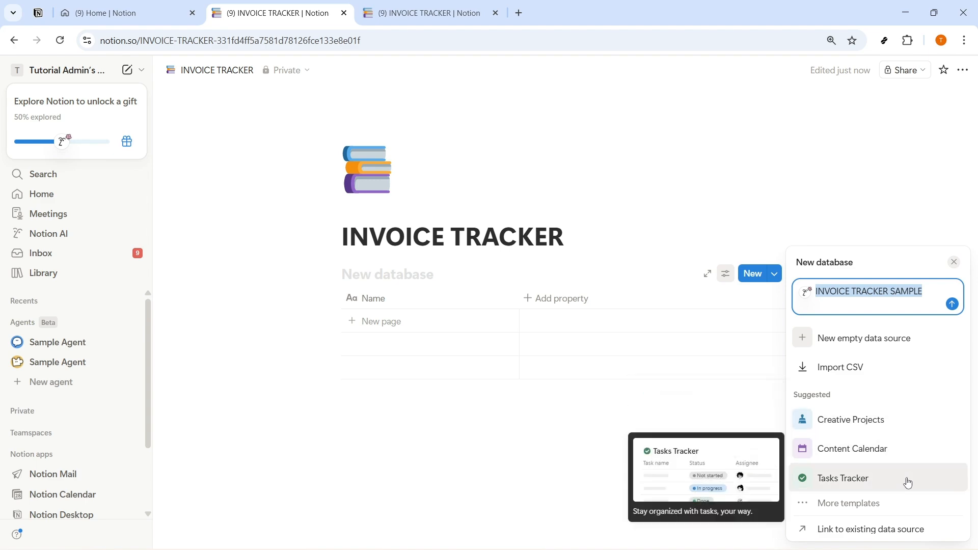
Step: Search the full template gallery for the copied INVOICE TRACKER SAMPLE text and build the database with AI
left_click(895, 509)
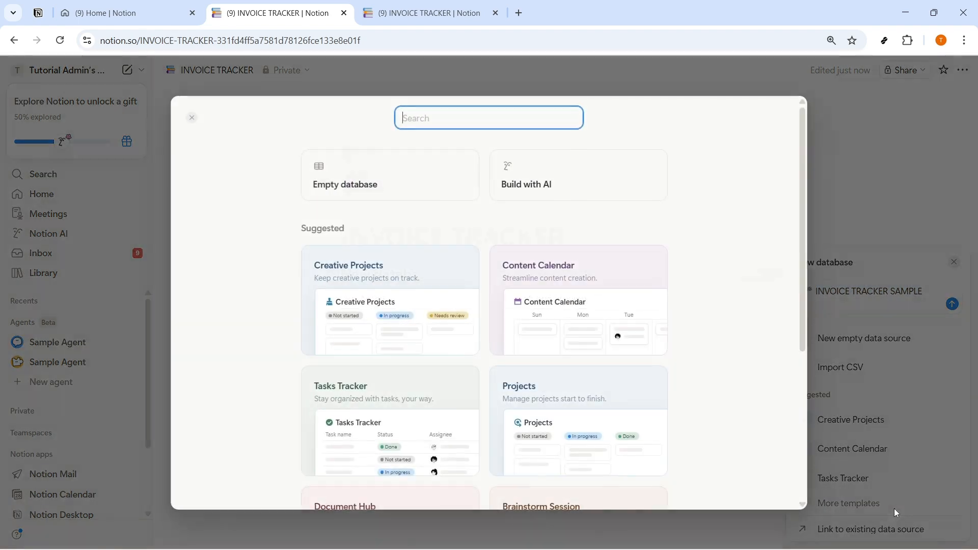
key("ctrl+v")
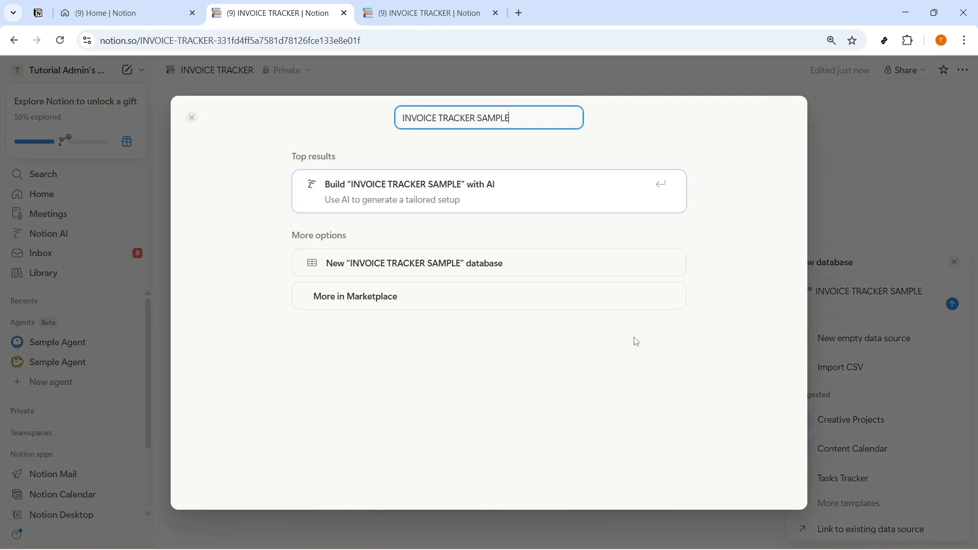
left_click_drag(524, 119, 366, 120)
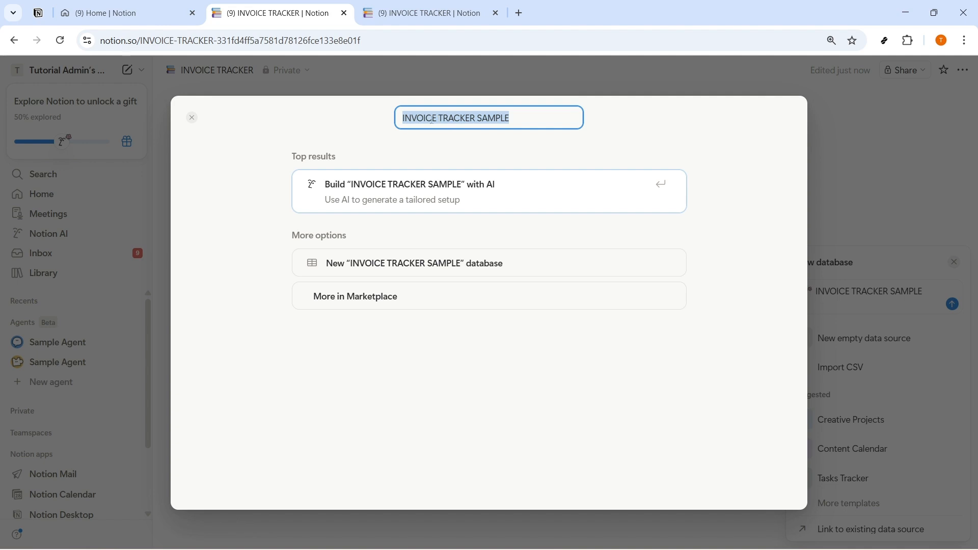
left_click(442, 199)
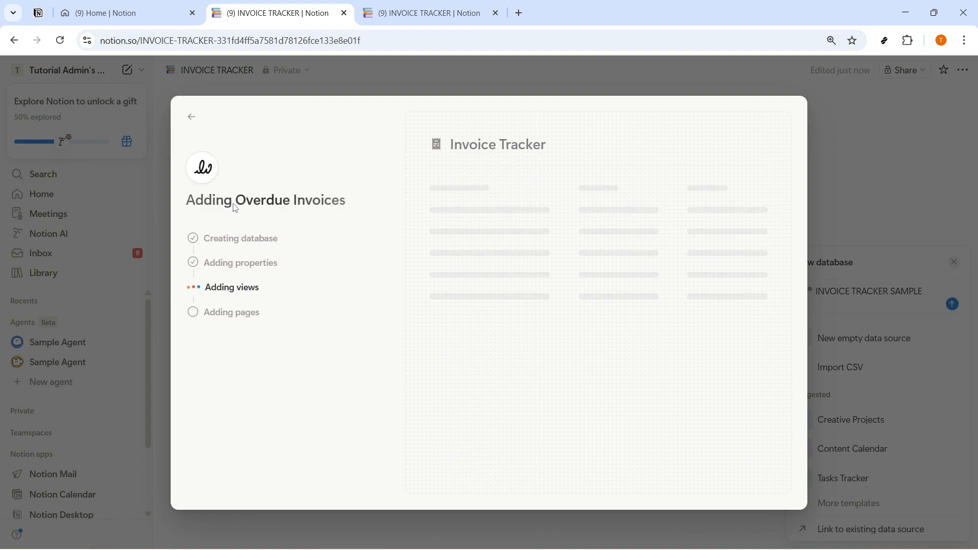
Step: On the other INVOICE TRACKER page, turn on the Payment Date, Payment Method and Notes features of the generated database
key("ctrl+Tab")
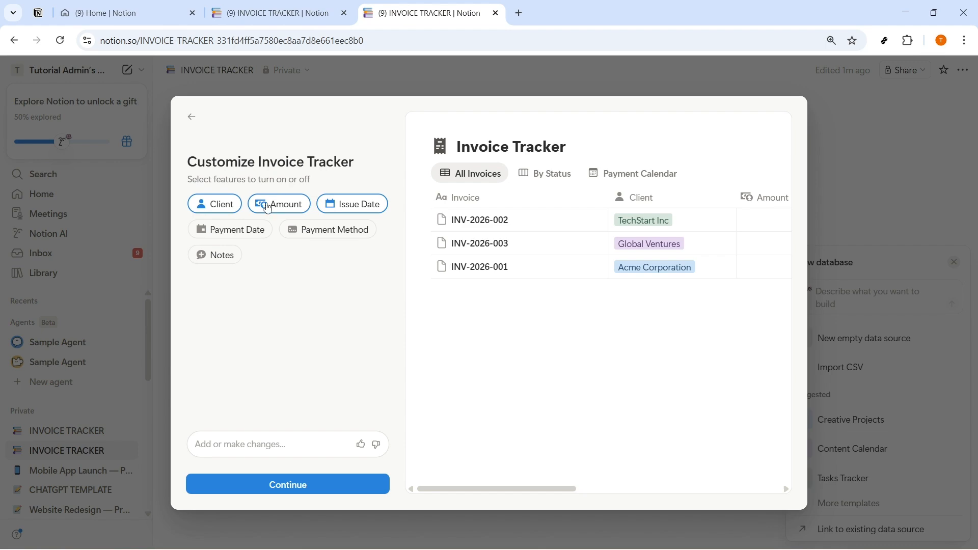
left_click(214, 235)
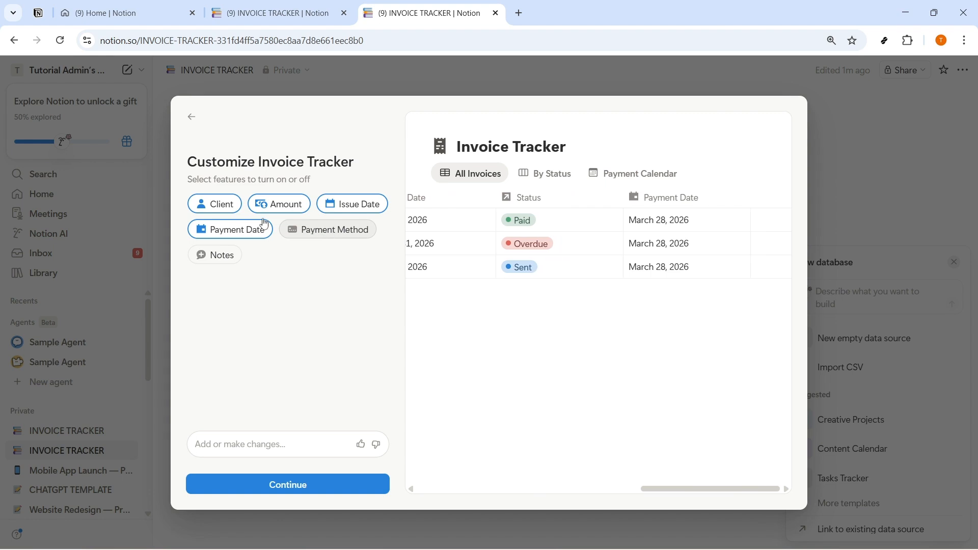
left_click(332, 228)
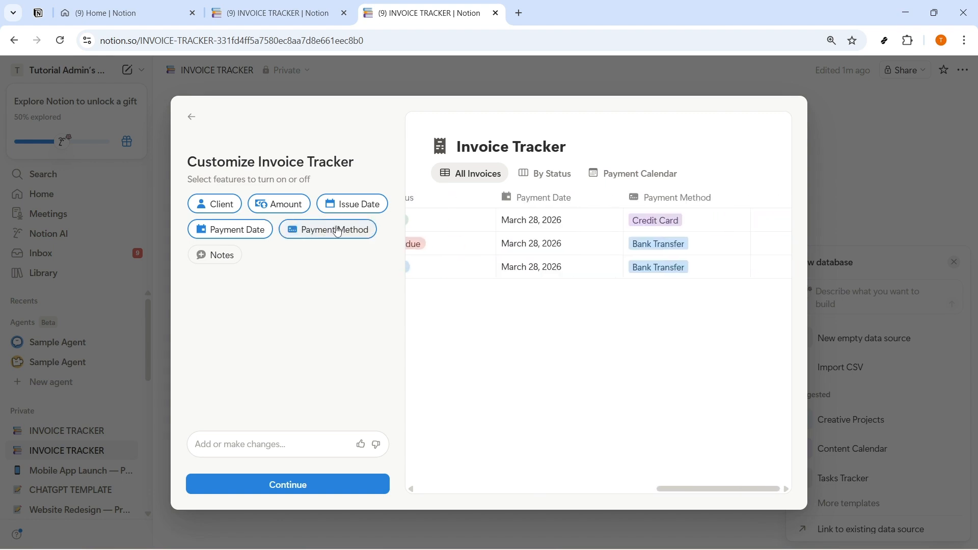
left_click(229, 259)
Step: Preview the tracker's By Status and Payment Calendar views and return to All Invoices
left_click_drag(702, 494, 432, 510)
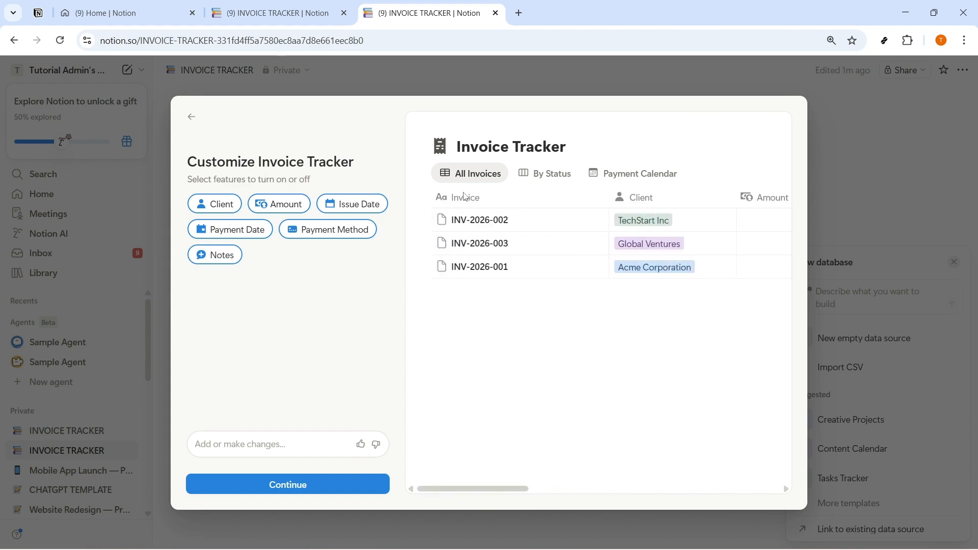
left_click(544, 179)
left_click(659, 182)
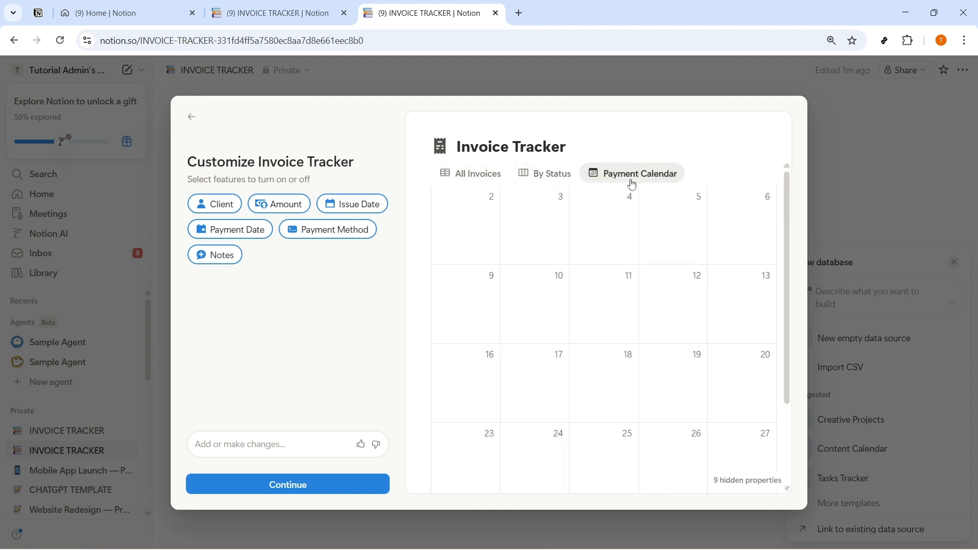
left_click(462, 183)
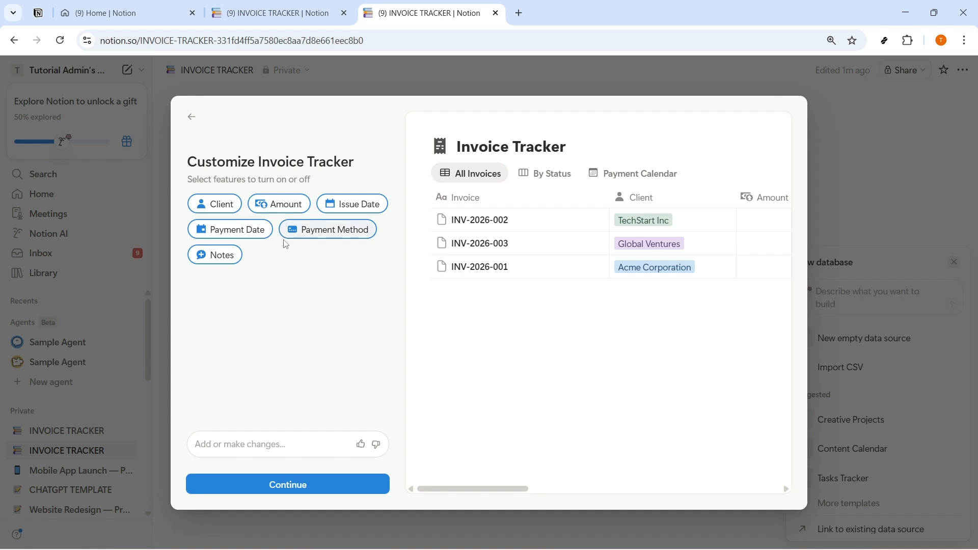
Step: Try out the Overdue Invoices view and finish the setup with only All Invoices, By Status and Payment Calendar enabled
left_click(310, 487)
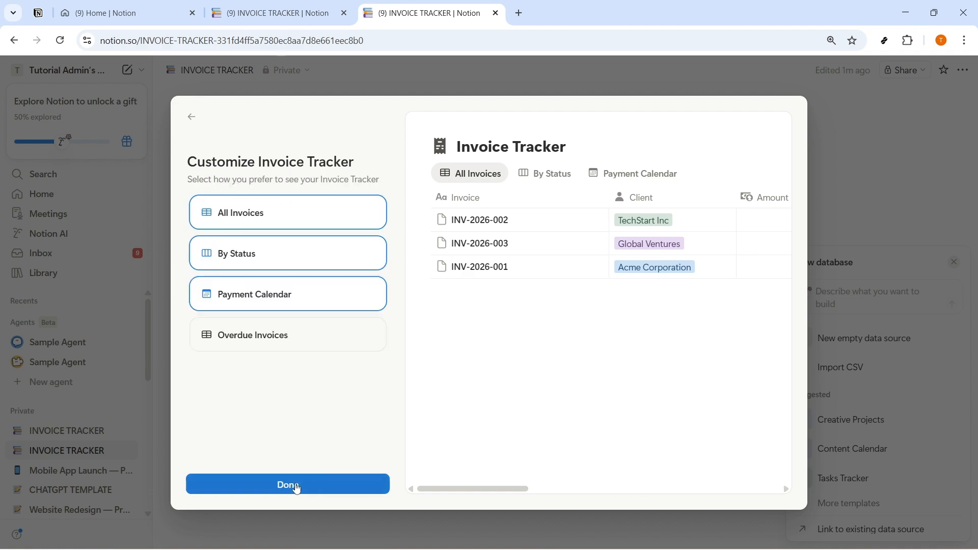
left_click(283, 339)
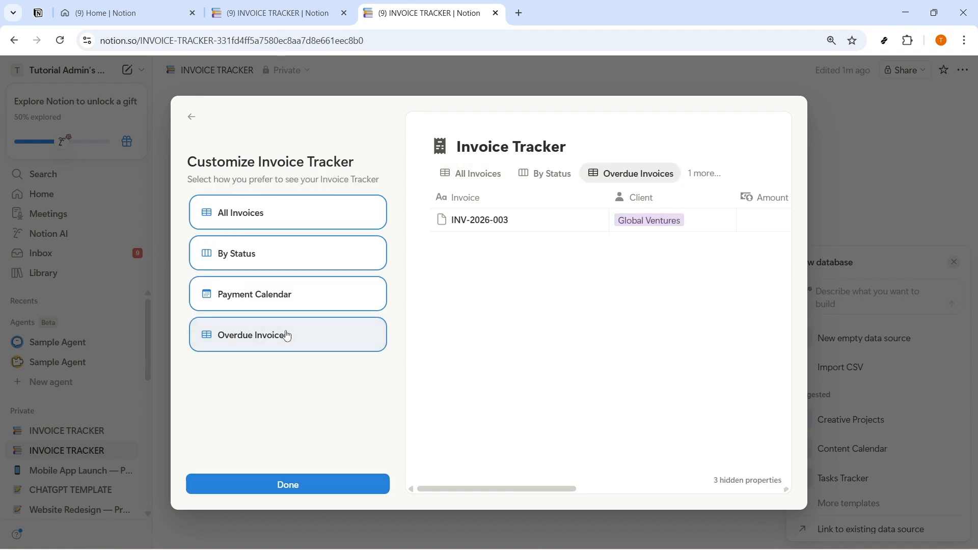
left_click(289, 339)
left_click(311, 487)
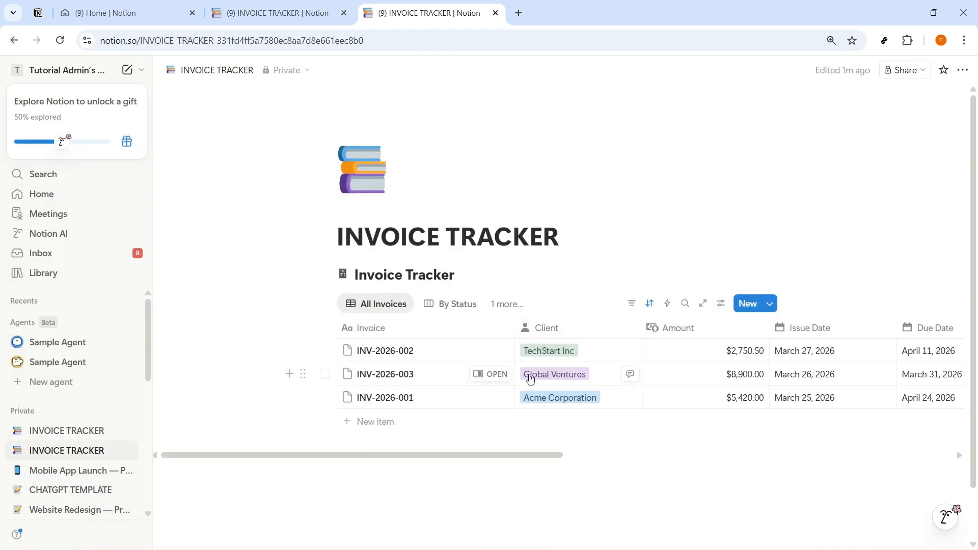
left_click(457, 355)
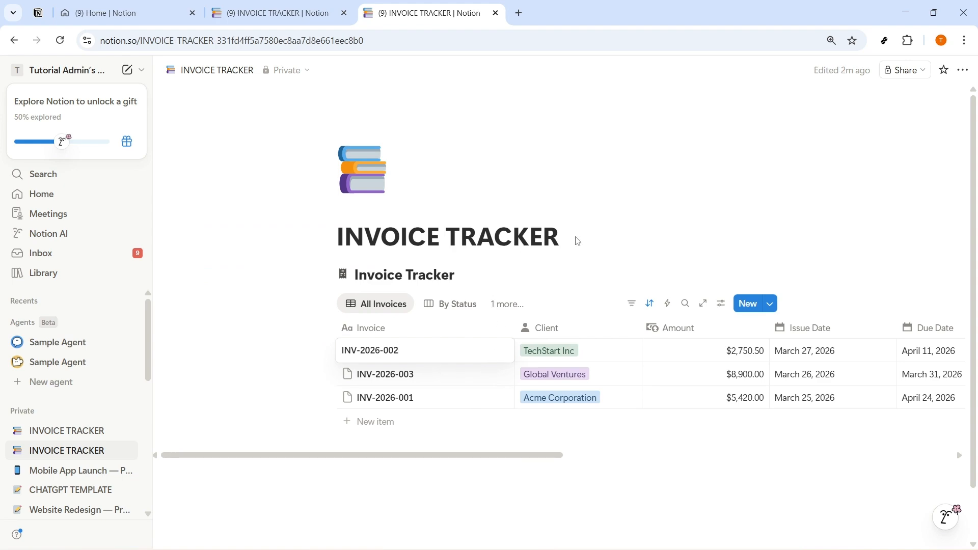
key("Escape")
key("Escape")
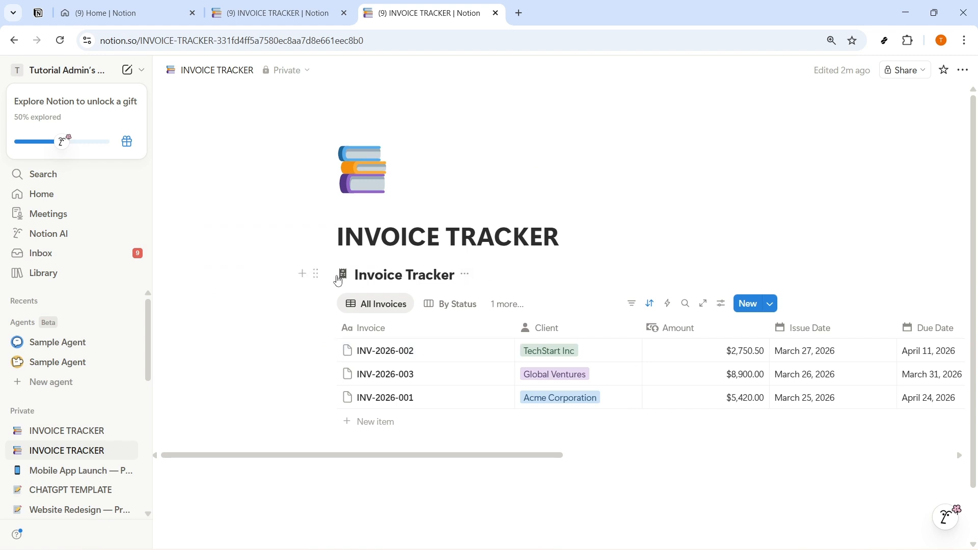
left_click(341, 276)
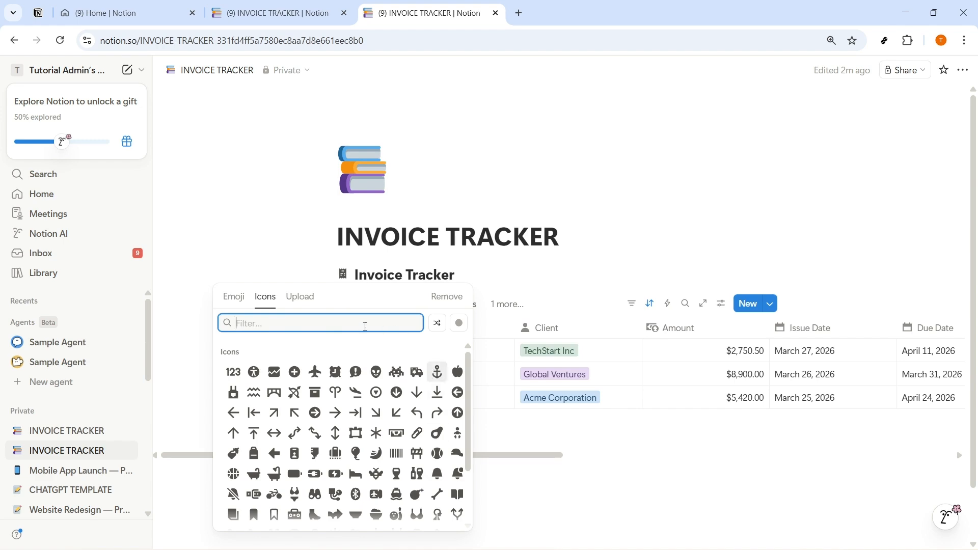
left_click(541, 283)
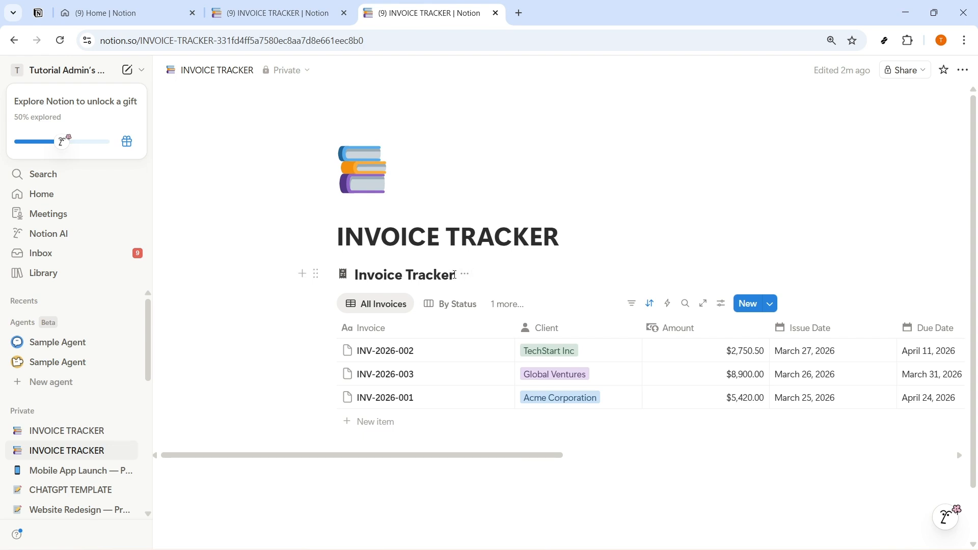
Step: Rename the database title as Invoice for PROJECT A
mouse_move(450, 275)
left_mouse_down()
mouse_move(352, 277)
mouse_move(457, 278)
left_mouse_up()
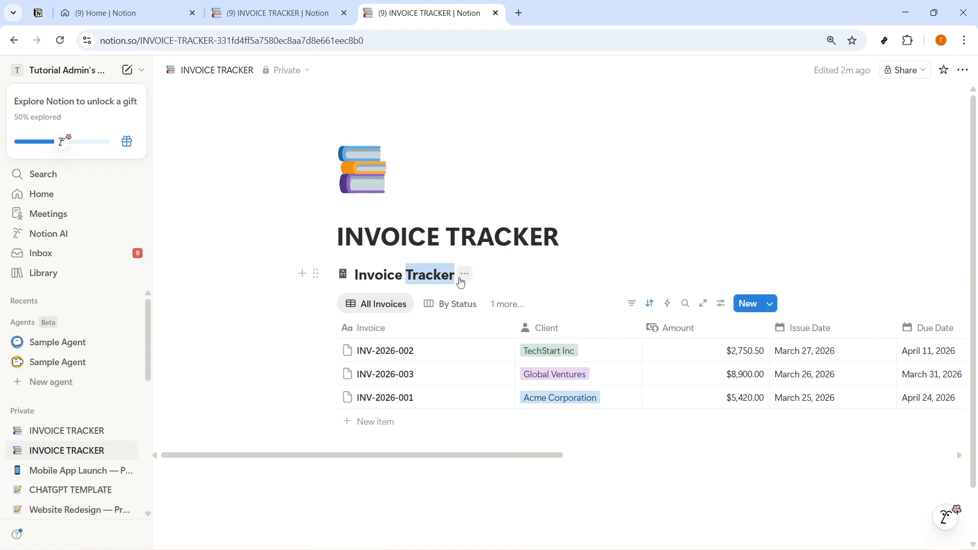
type("for P")
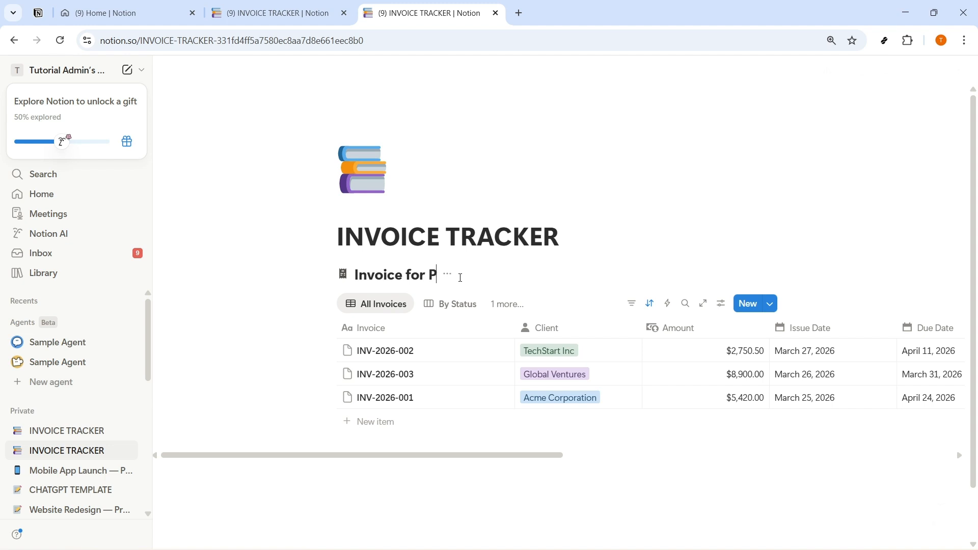
type("ROJECT A")
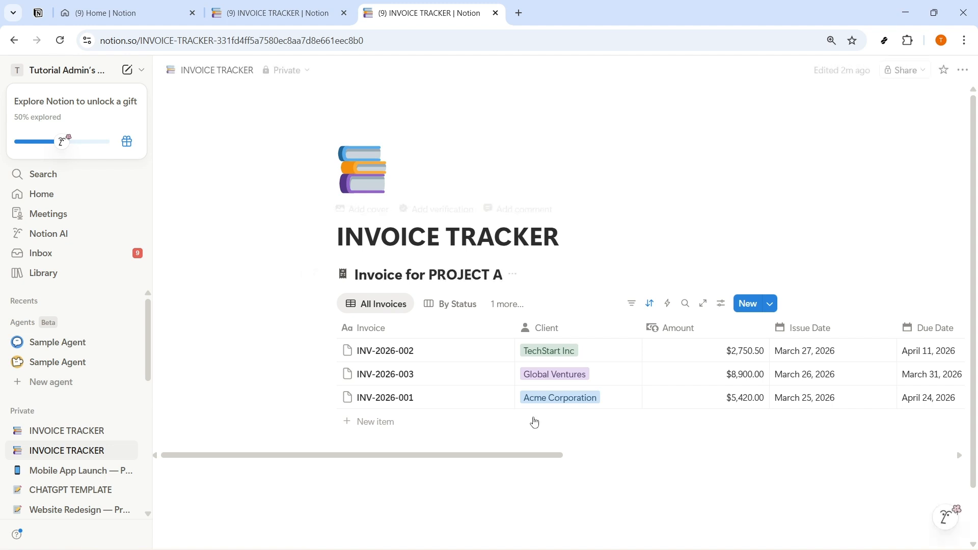
Step: Review the Client property's editing settings and its list of options
left_click(570, 327)
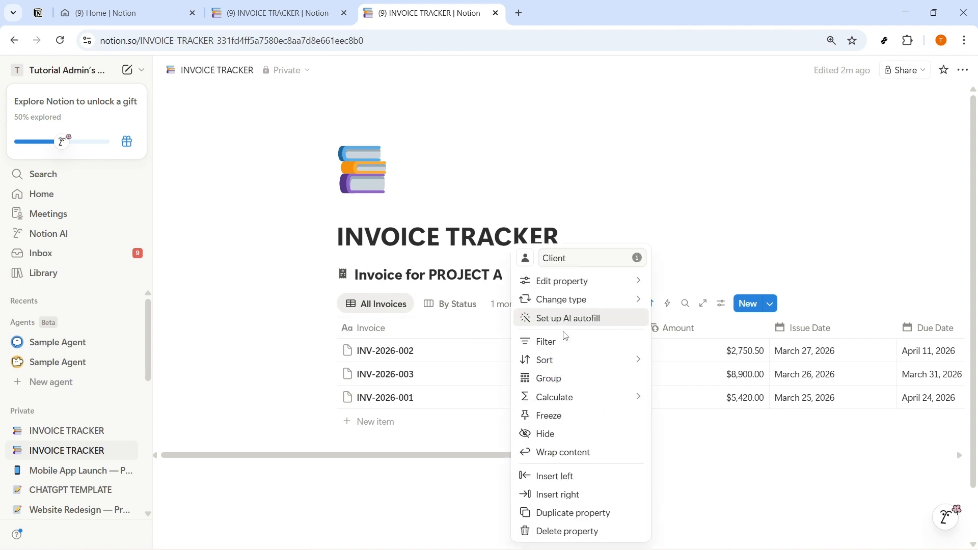
left_click_drag(597, 256, 539, 265)
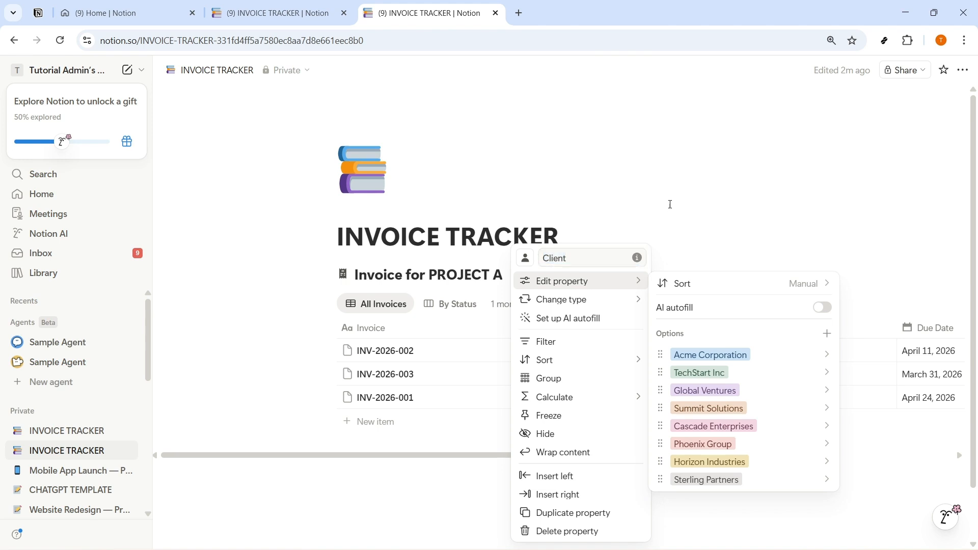
key("Escape")
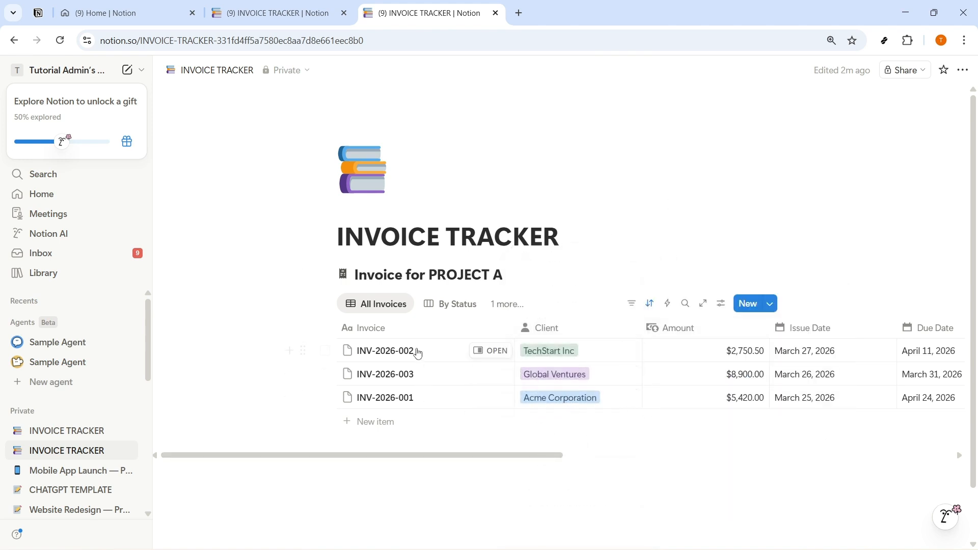
left_click(395, 350)
left_click(423, 378)
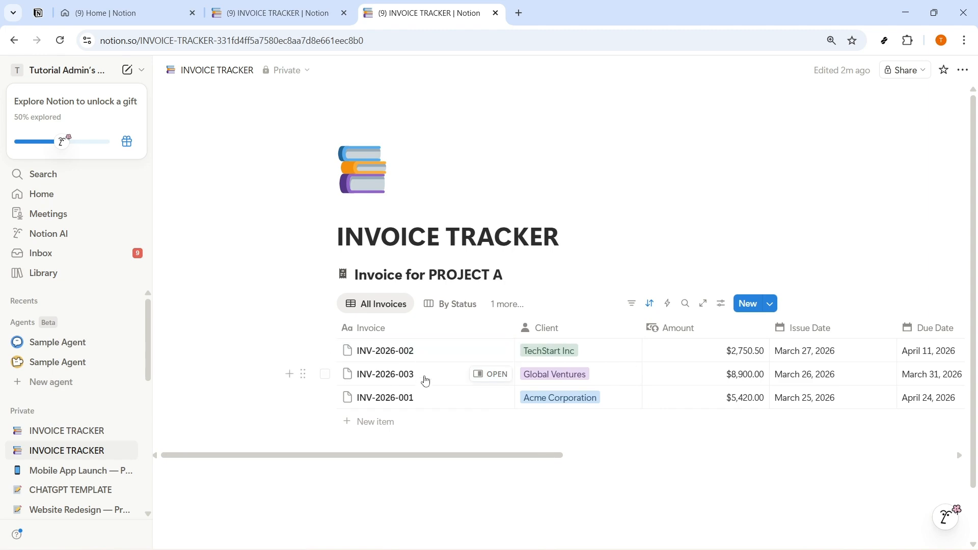
key("ctrl+shift+Left")
key("ctrl+shift+Left")
key("ctrl+shift+Left")
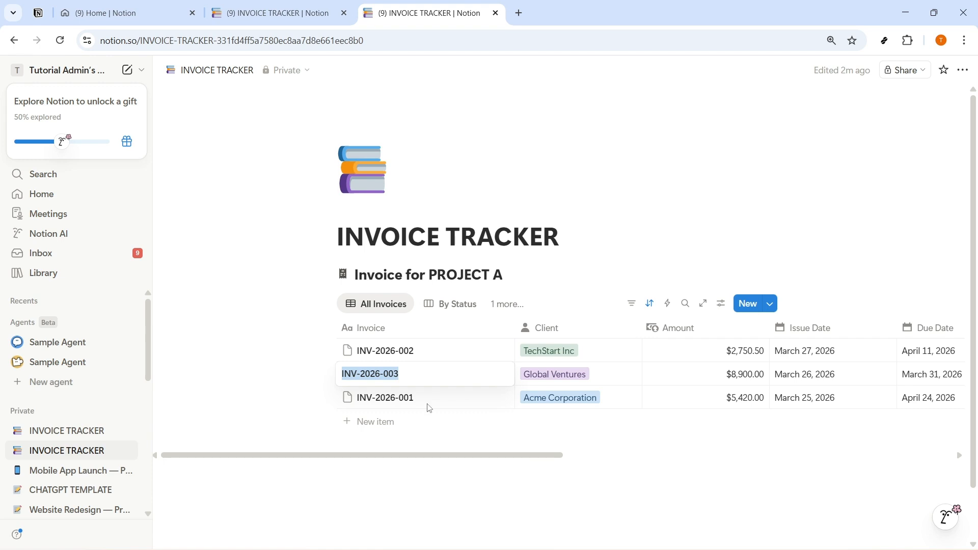
key("Escape")
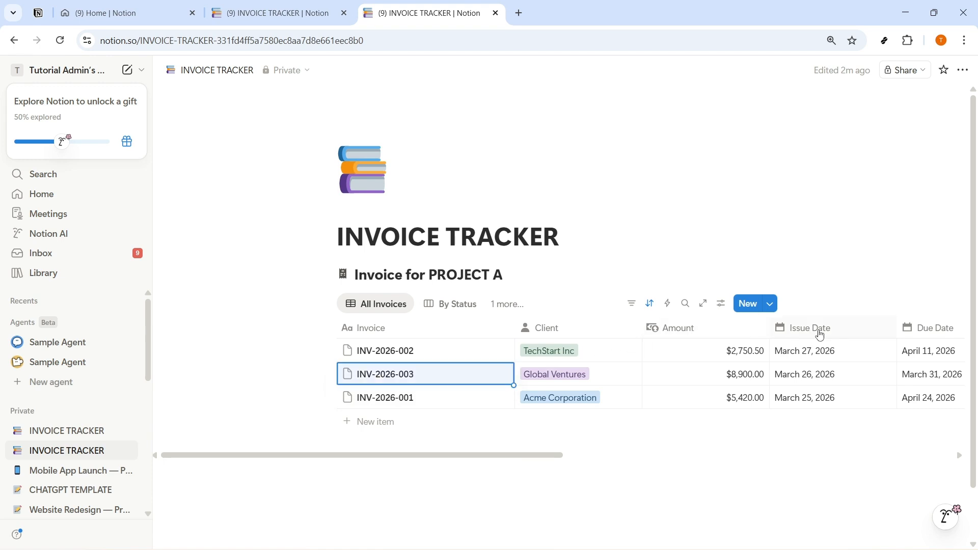
Step: Review the property settings of the Issue Date, Due Date and Status columns
left_click(817, 331)
left_click(825, 218)
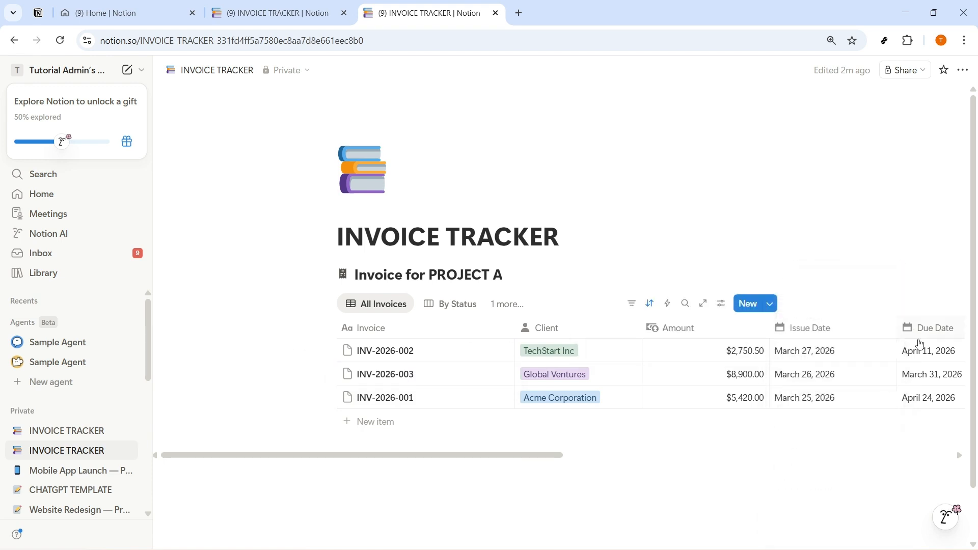
left_click(916, 330)
left_click_drag(913, 276, 829, 283)
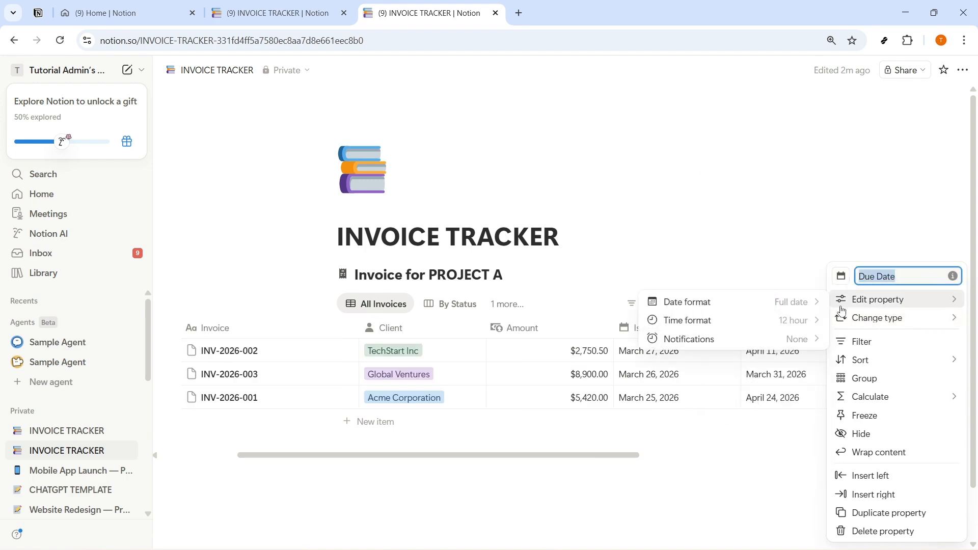
scroll(553, 479, "right", 3)
left_click(555, 477)
left_click_drag(533, 456, 598, 408)
left_click(649, 336)
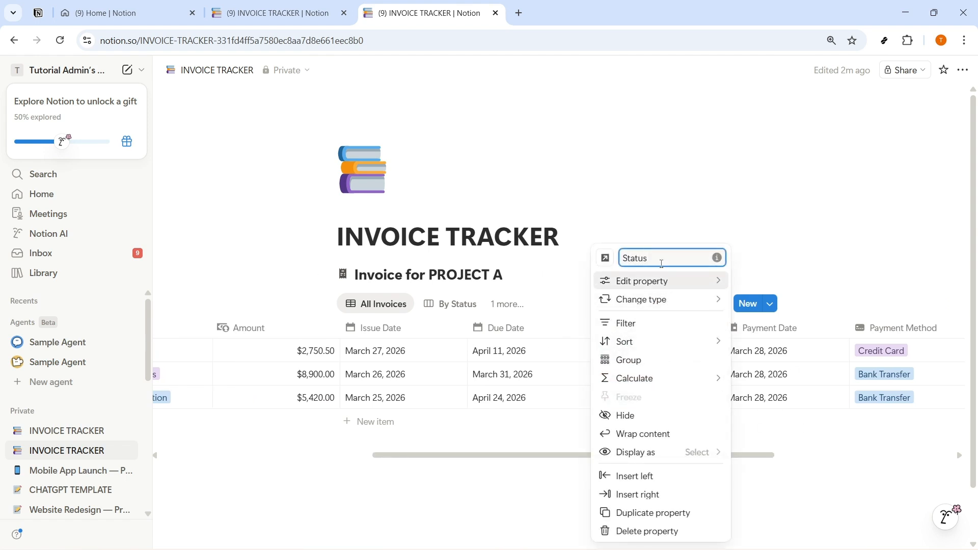
left_click(522, 440)
Step: Set the Status of the TechStart Inc invoice to Overdue and of the Global Ventures invoice to Cancelled
left_click(664, 352)
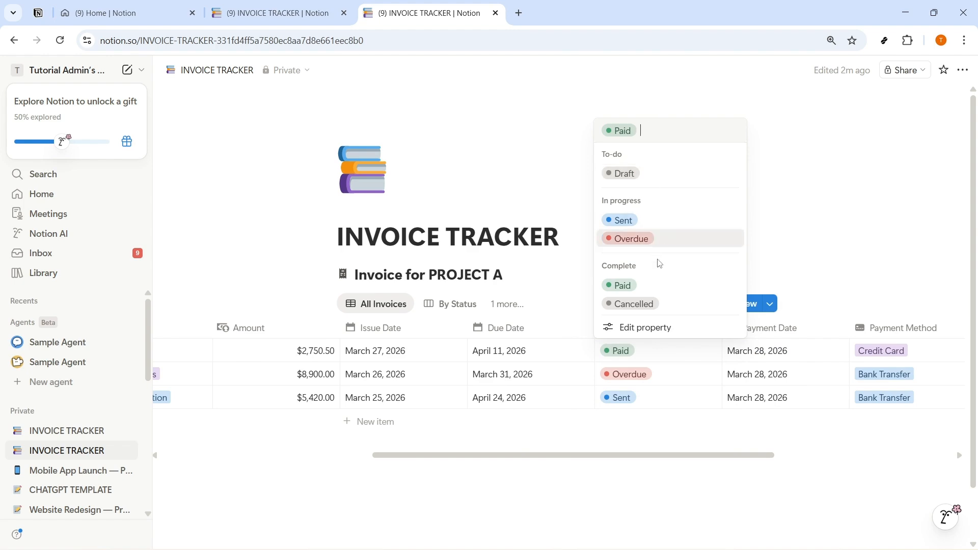
left_click(638, 239)
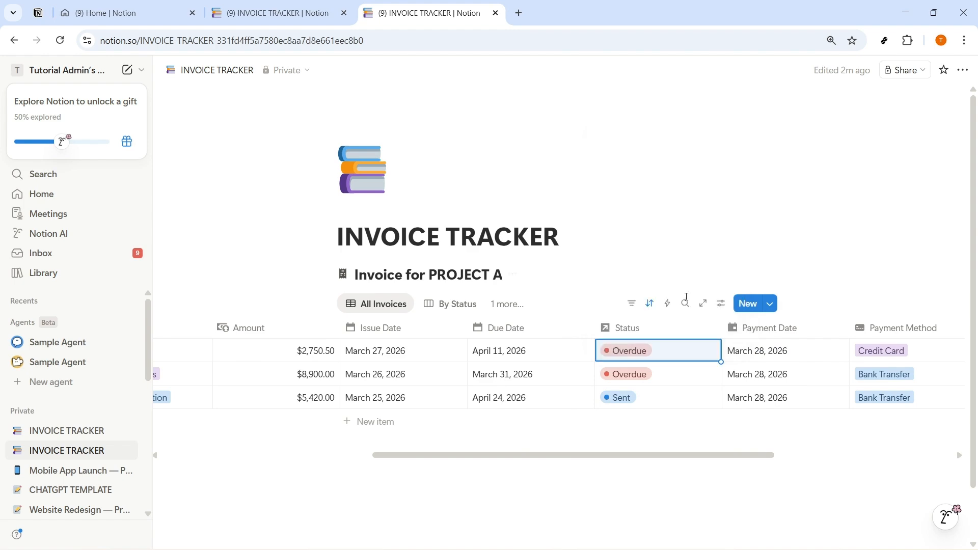
left_click(644, 397)
key("Escape")
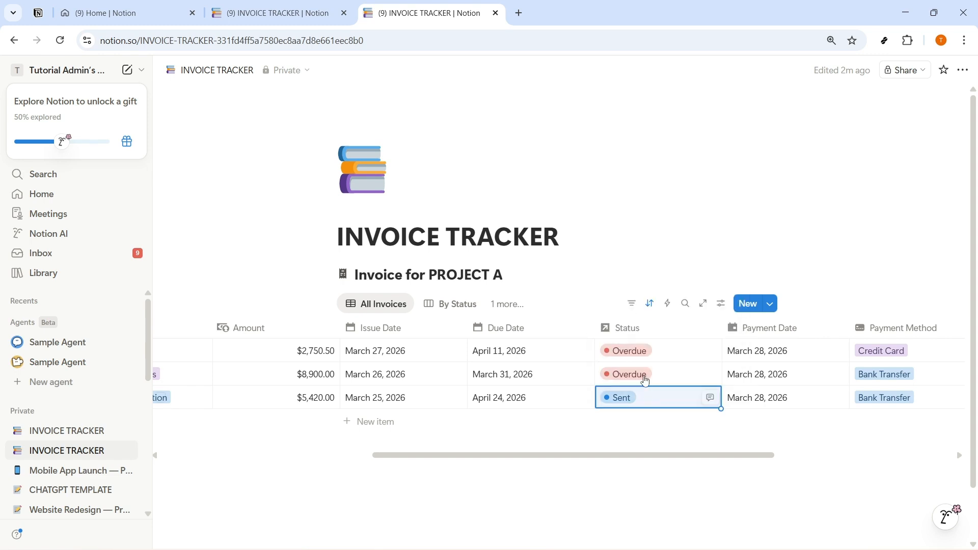
left_click(642, 376)
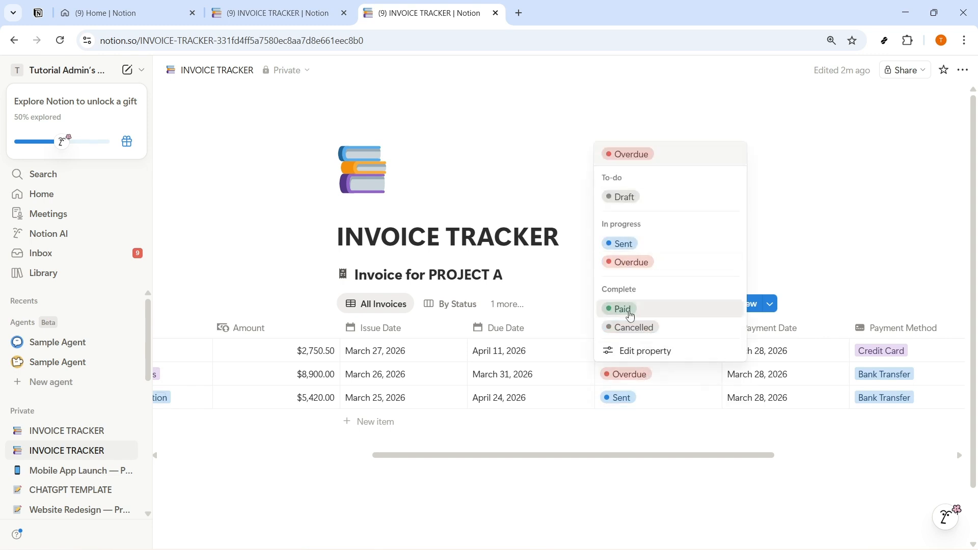
left_click(632, 327)
Step: Set the Payment Date of the TechStart Inc invoice to March 29, 2026
left_click_drag(638, 457, 707, 458)
left_click(641, 352)
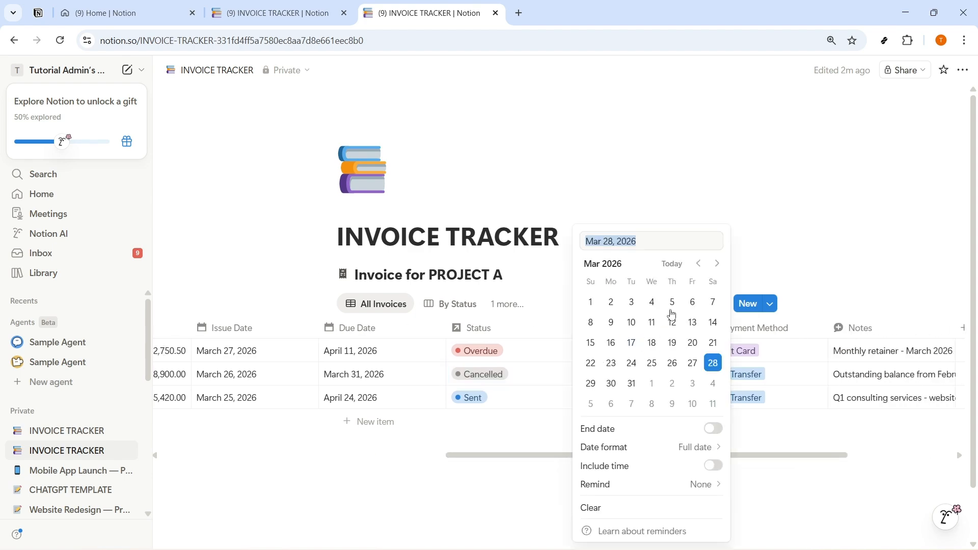
left_click(589, 386)
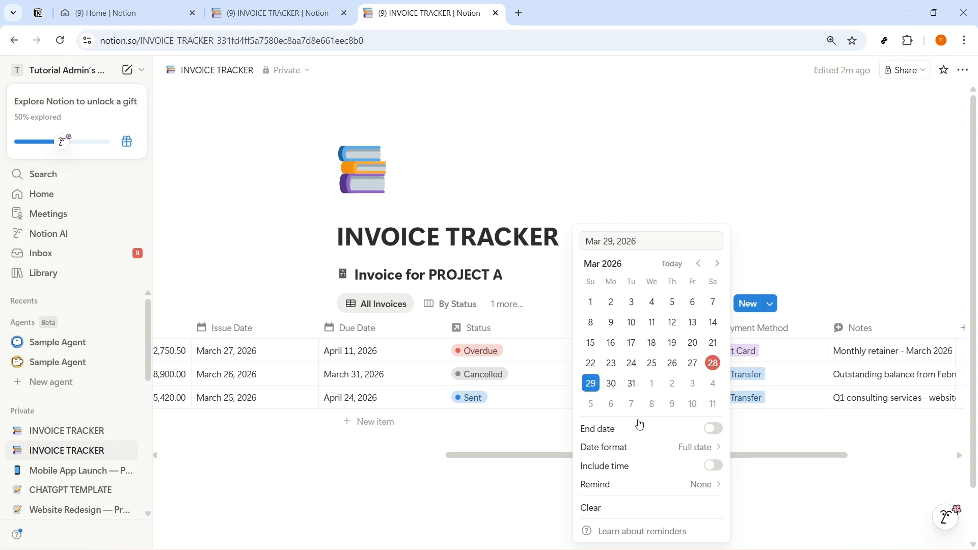
left_click(780, 462)
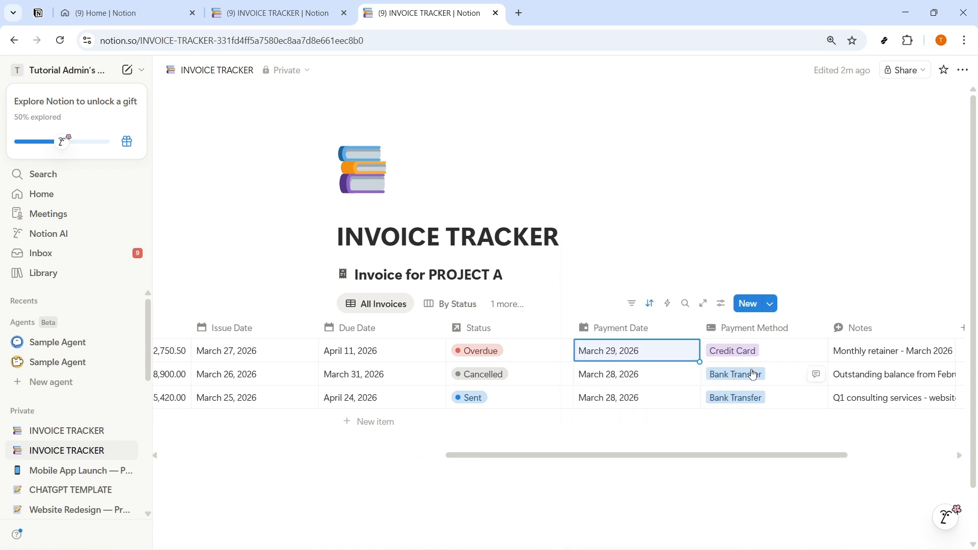
Step: Review the Payment Method options, the Notes property's settings and the TechStart Inc invoice's name field
left_click(758, 353)
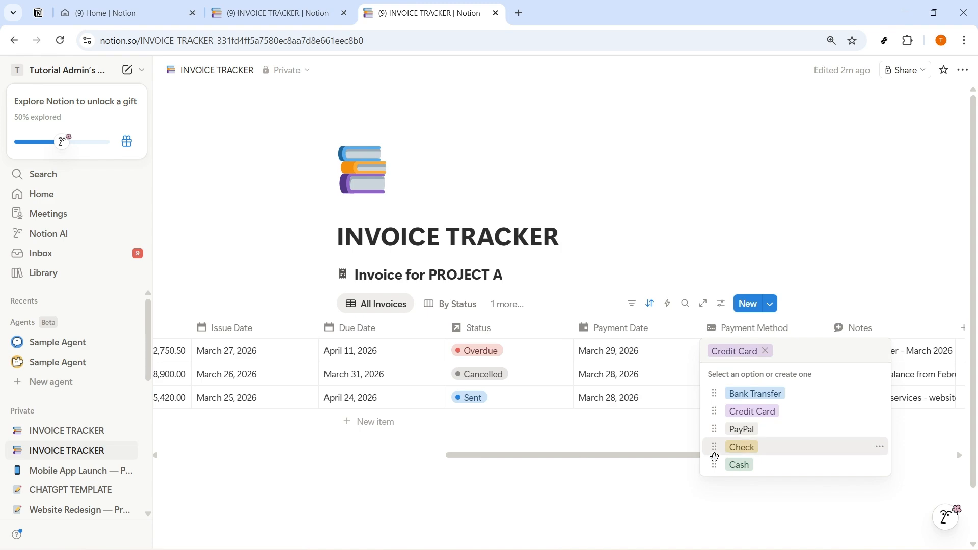
left_click(578, 459)
left_click_drag(580, 457, 654, 456)
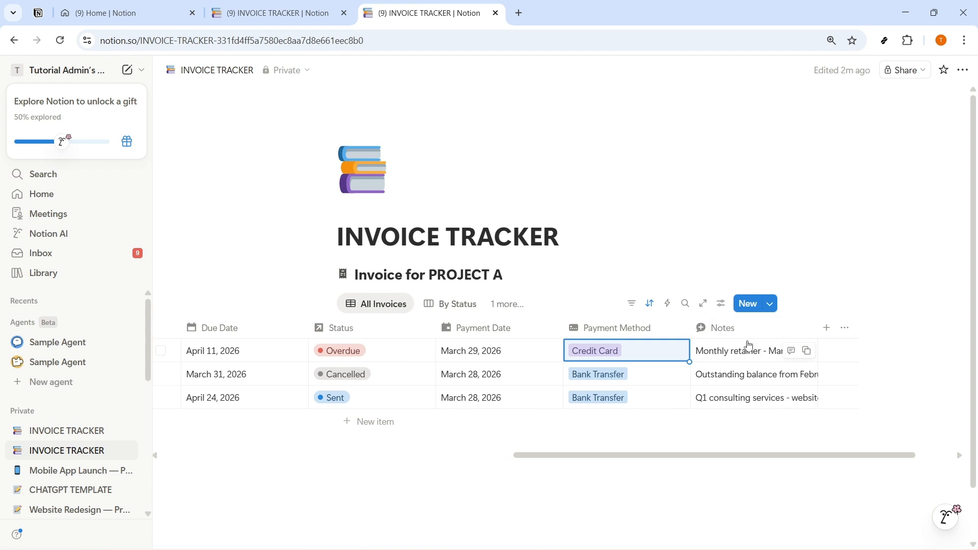
left_click(749, 330)
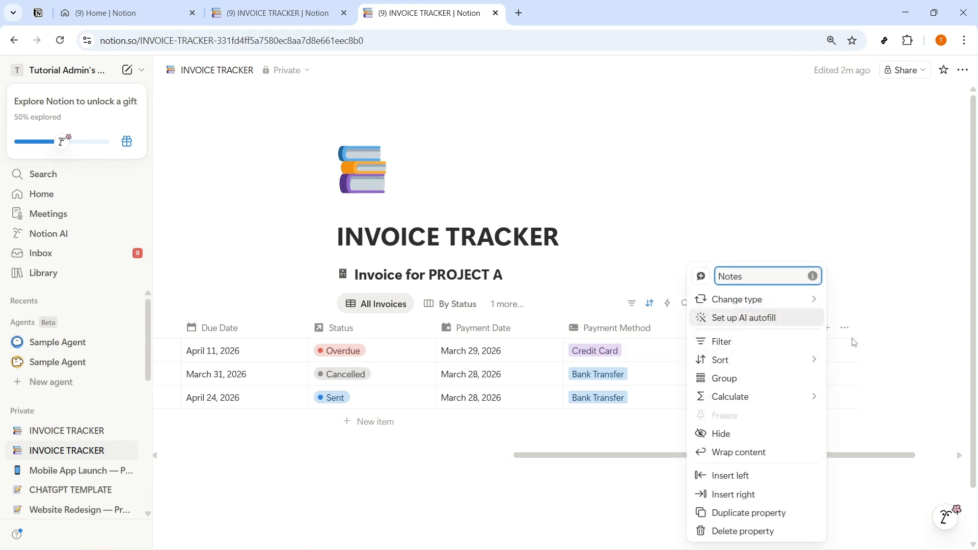
left_click(880, 460)
left_click_drag(879, 457, 532, 462)
left_click(423, 346)
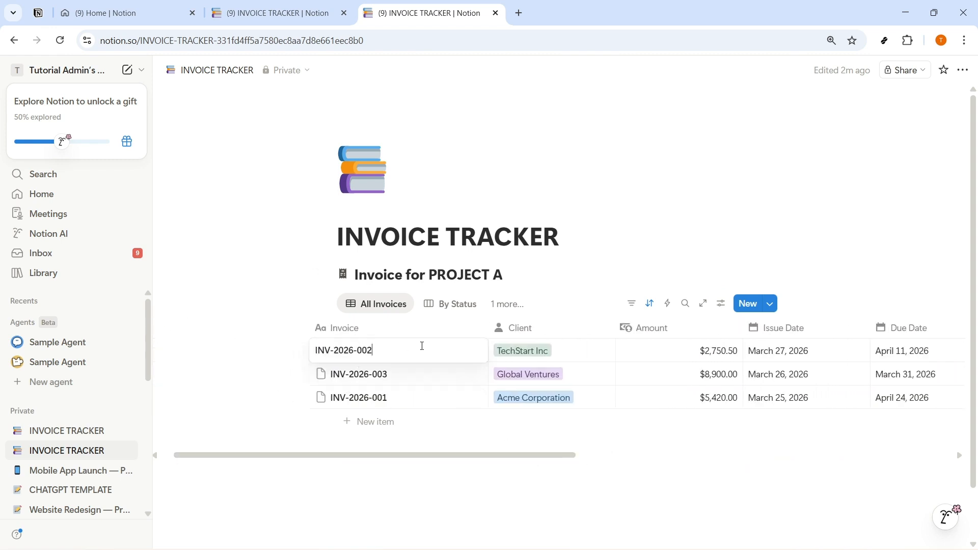
key("Escape")
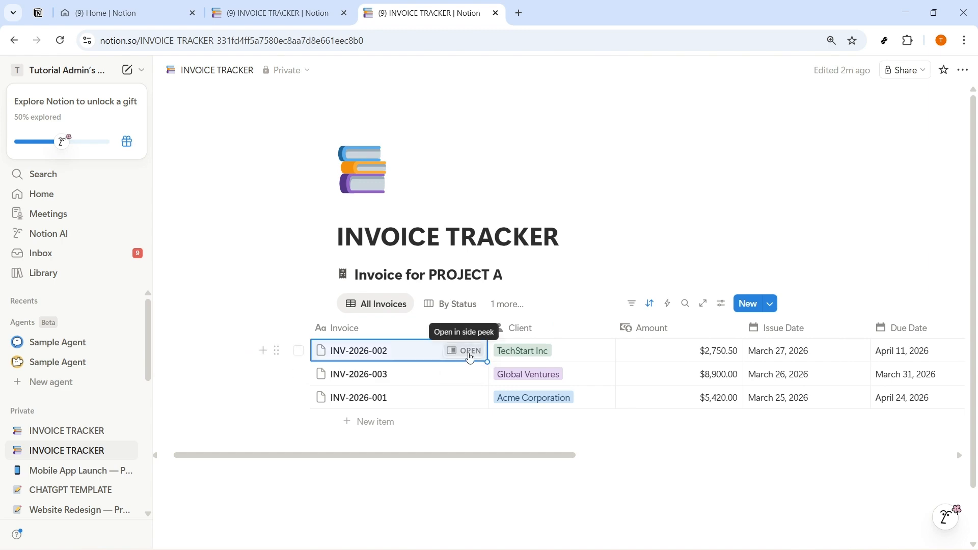
Step: Add a new item to the invoice table and name it INV-2026-004
left_click(375, 423)
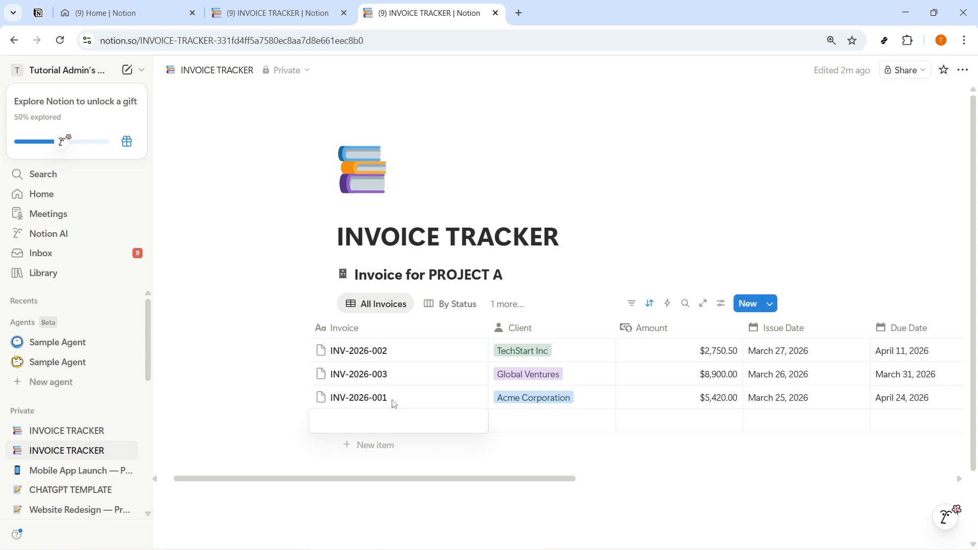
left_click(395, 401)
left_click_drag(395, 401, 337, 400)
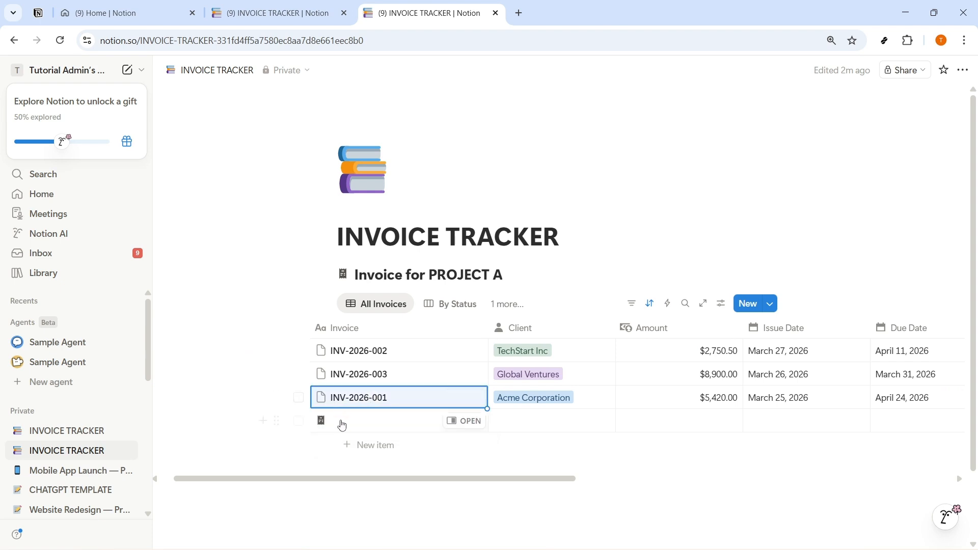
left_click(342, 423)
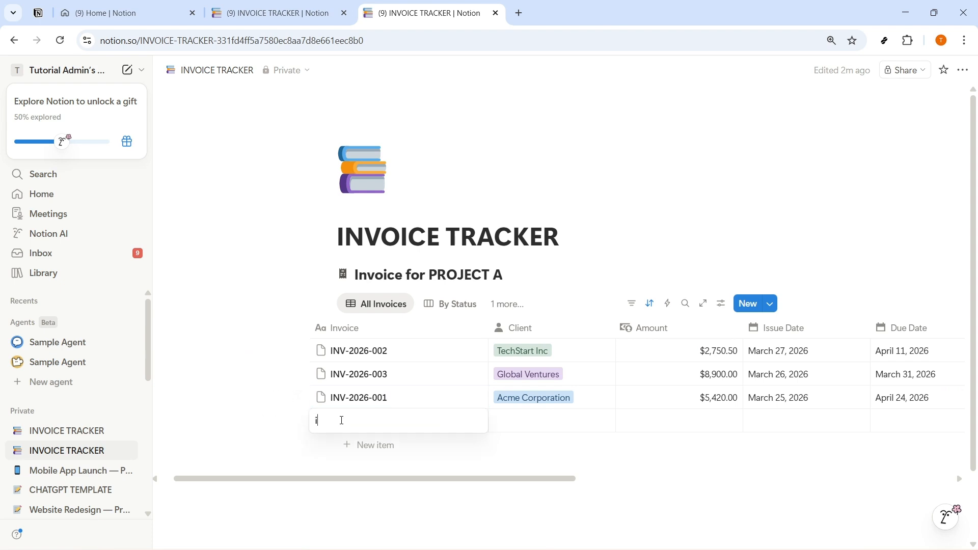
type("INV")
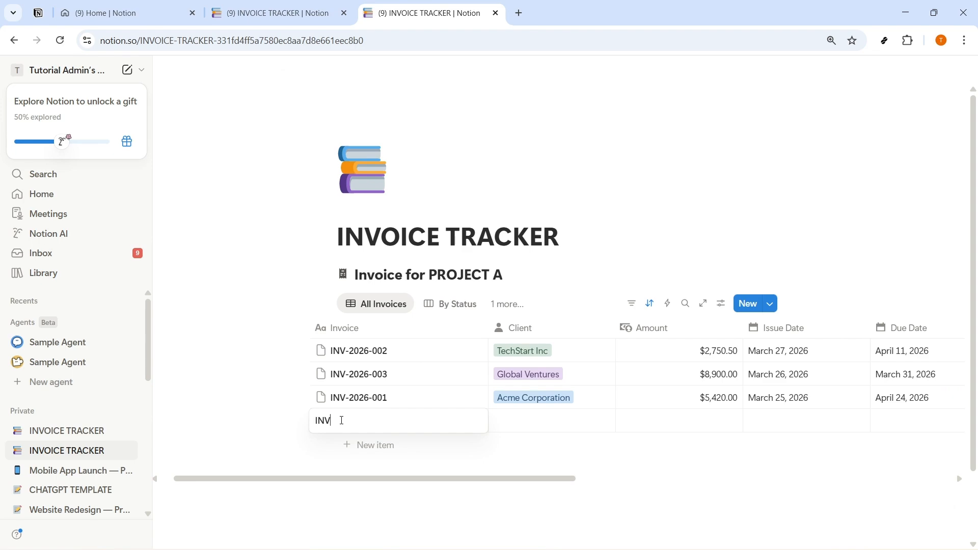
type("-2026-004")
left_click(544, 422)
key("Escape")
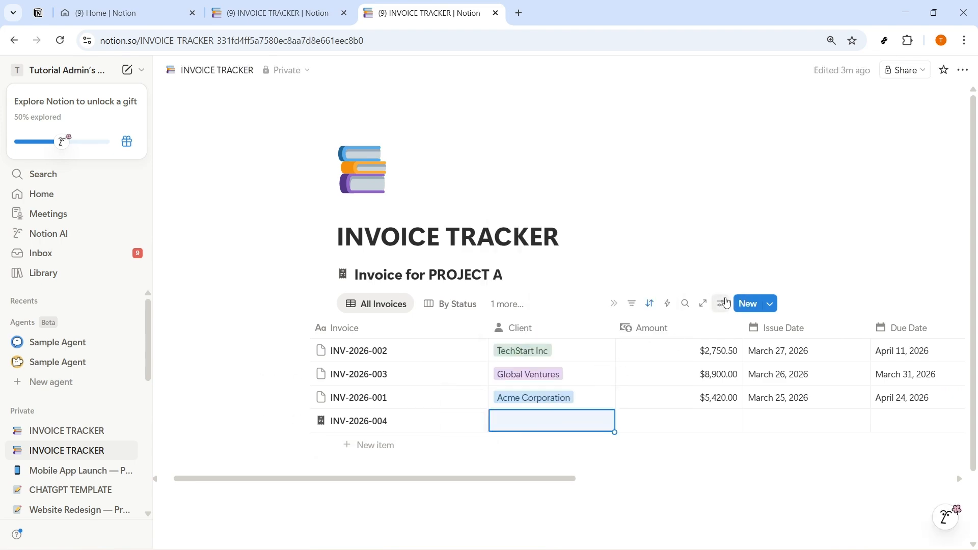
Step: Preview the All Invoices view in each alternative layout from Board through Dashboard and return to the Table layout
left_click(726, 303)
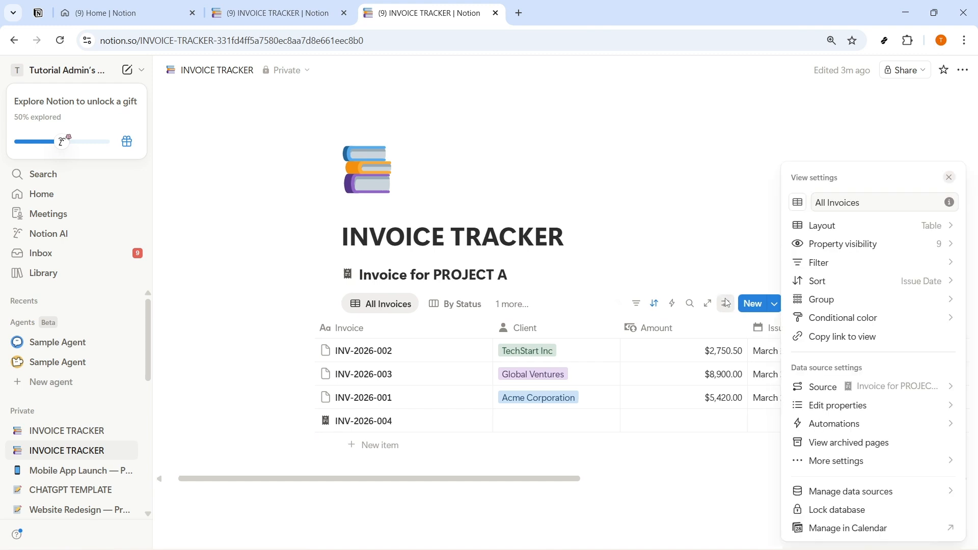
left_click(861, 228)
left_click(871, 278)
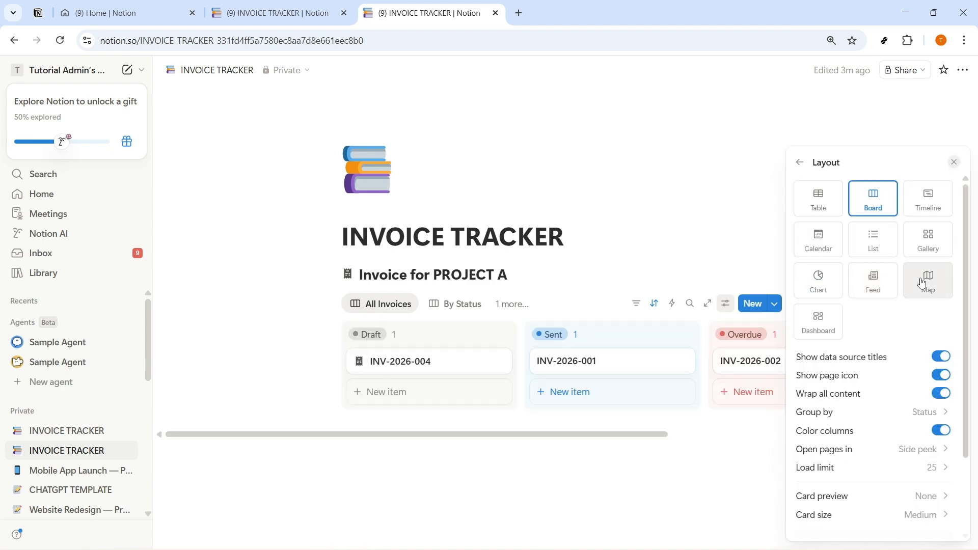
left_click(929, 199)
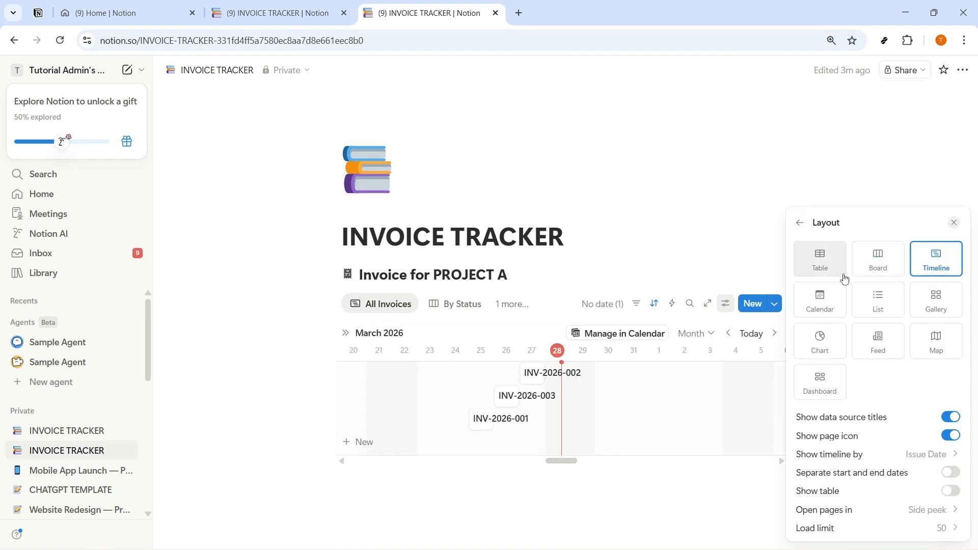
left_click(818, 300)
left_click(878, 300)
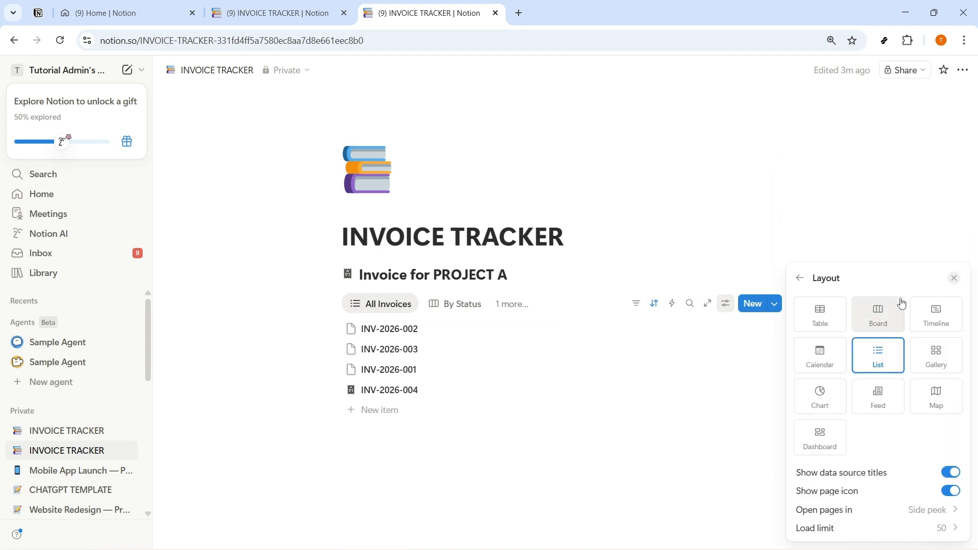
left_click(946, 352)
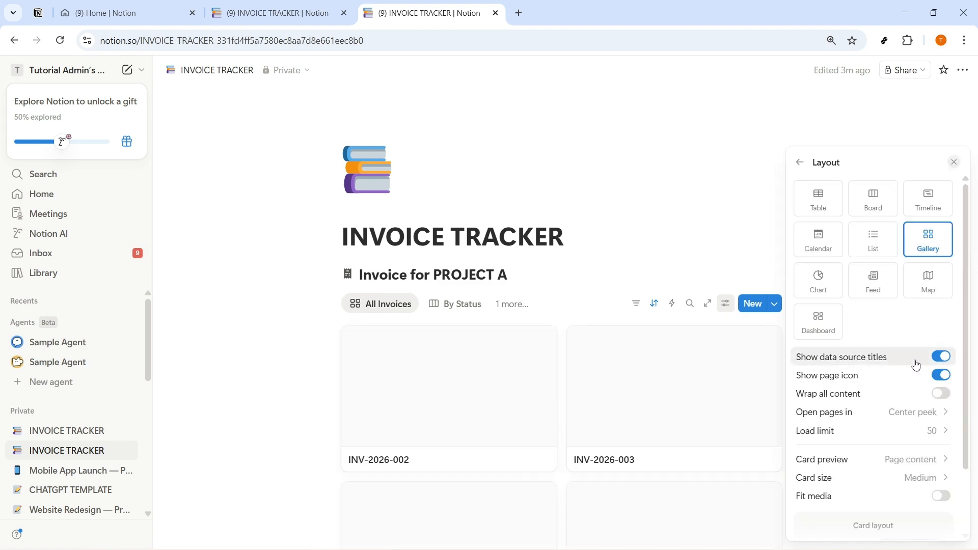
left_click(818, 281)
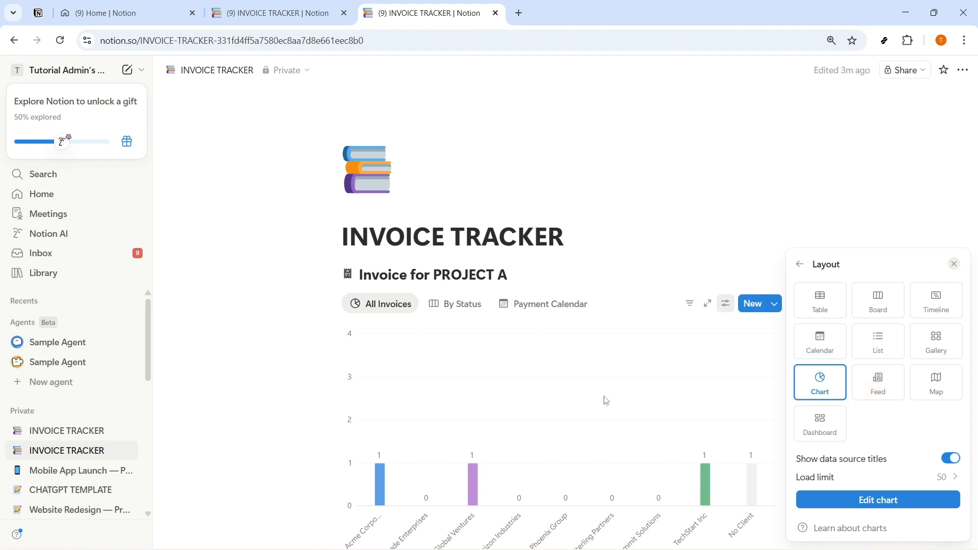
left_click(885, 393)
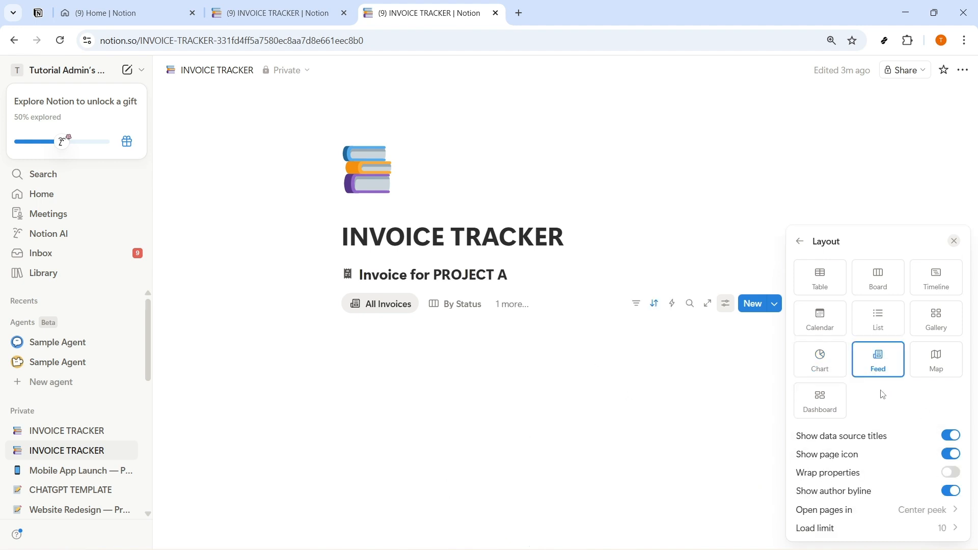
left_click(929, 375)
left_click(817, 421)
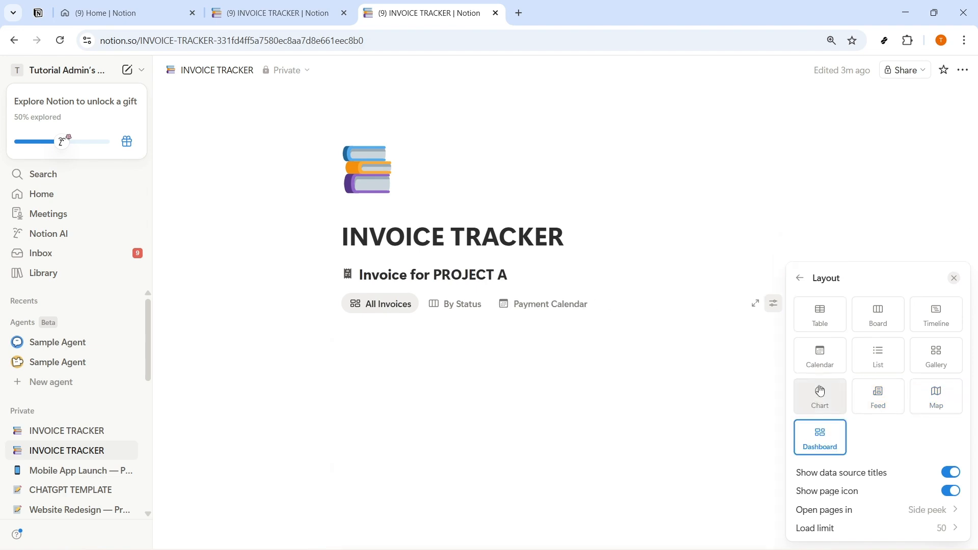
left_click(829, 333)
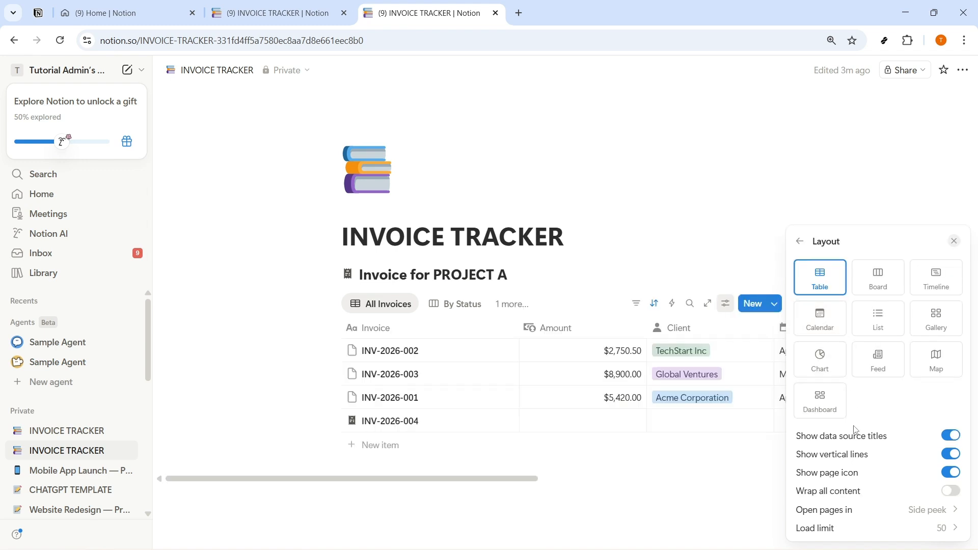
Step: Try hiding the data source titles and the vertical lines in the table layout, and turn both back on
left_click(958, 437)
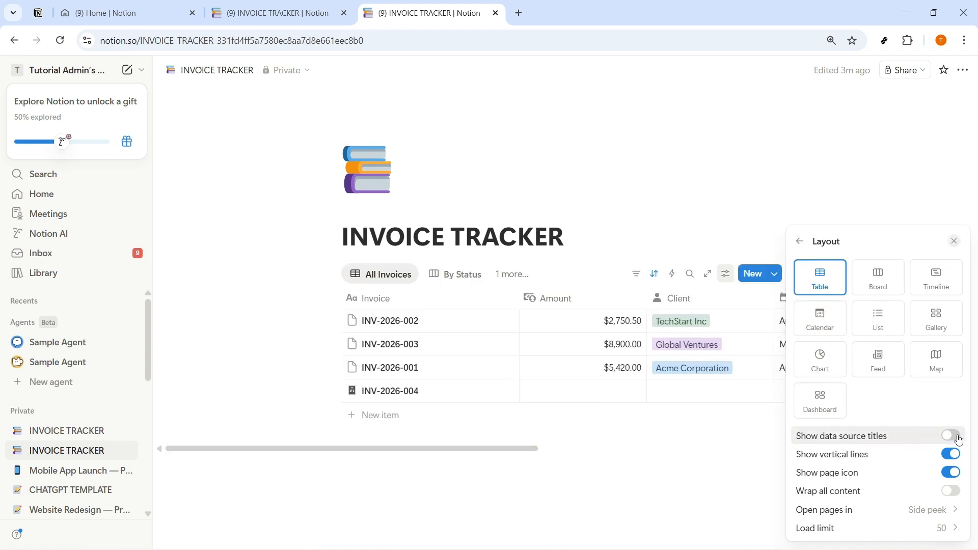
left_click(958, 438)
left_click(958, 441)
left_click(956, 439)
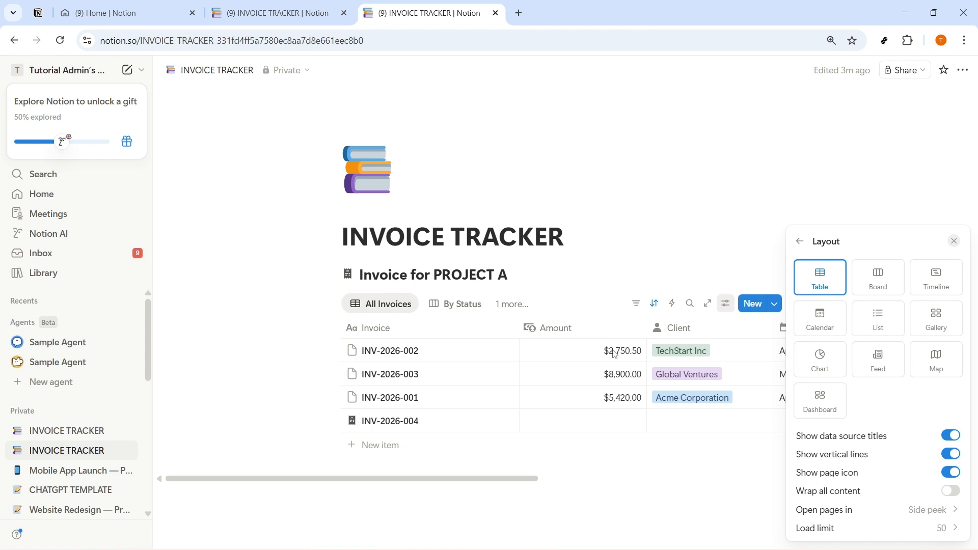
left_click(950, 456)
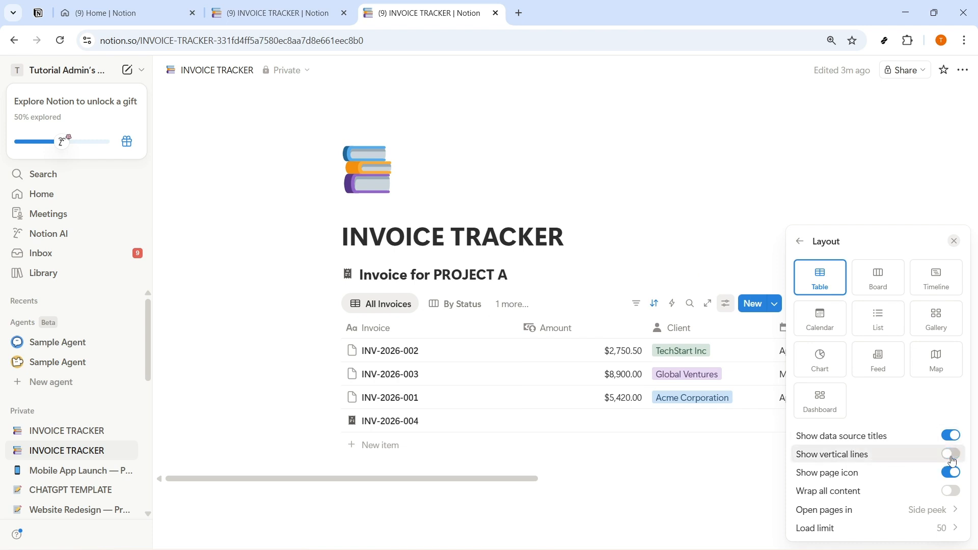
left_click(951, 454)
Step: Compare the table with and without page icons and leave the page icons hidden
left_click(951, 473)
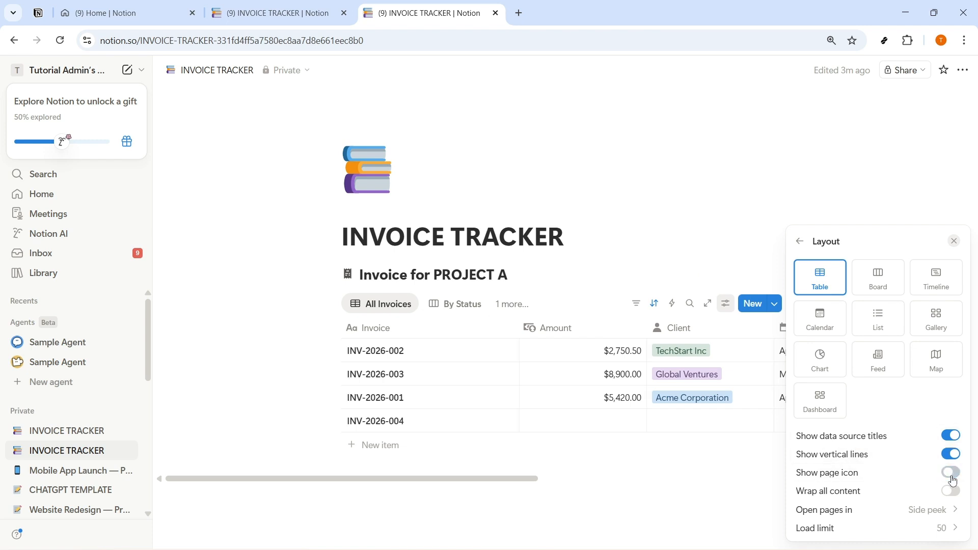
left_click(951, 478)
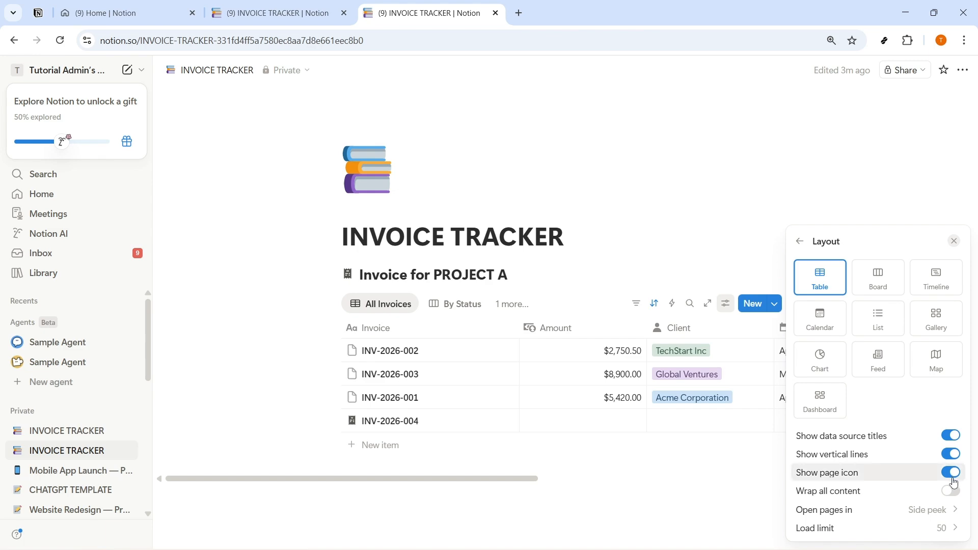
left_click(951, 478)
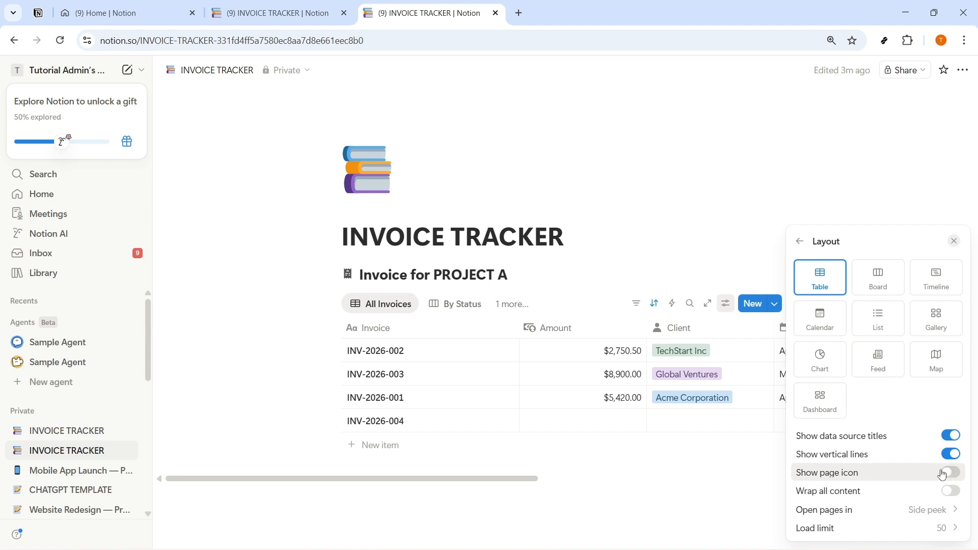
Step: Close the layout settings and send the AI chat the request "CHECK DETAILS FIR IBV-2026-002 CHECK STATUS", replacing the prefilled prompt
left_click(801, 243)
left_click(741, 490)
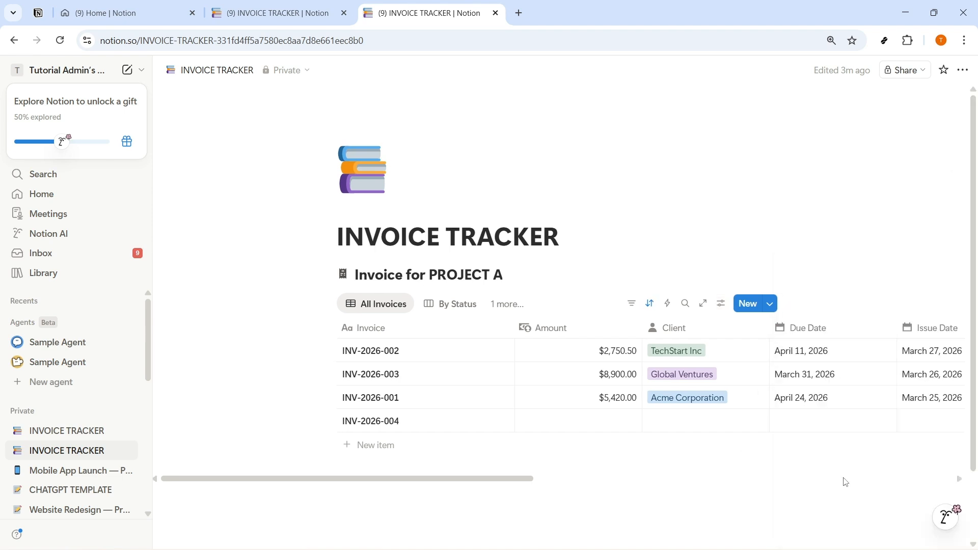
left_click(917, 511)
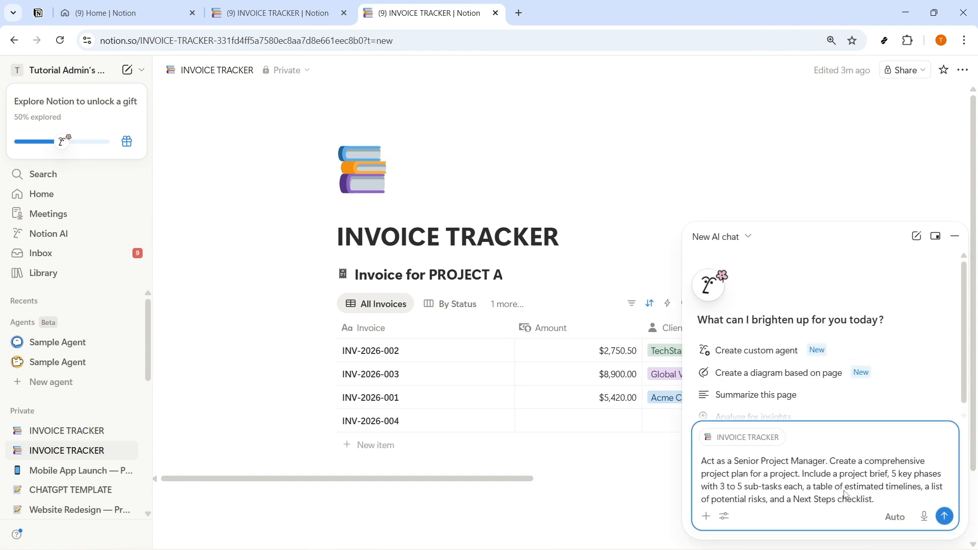
key("ctrl+a")
type("C")
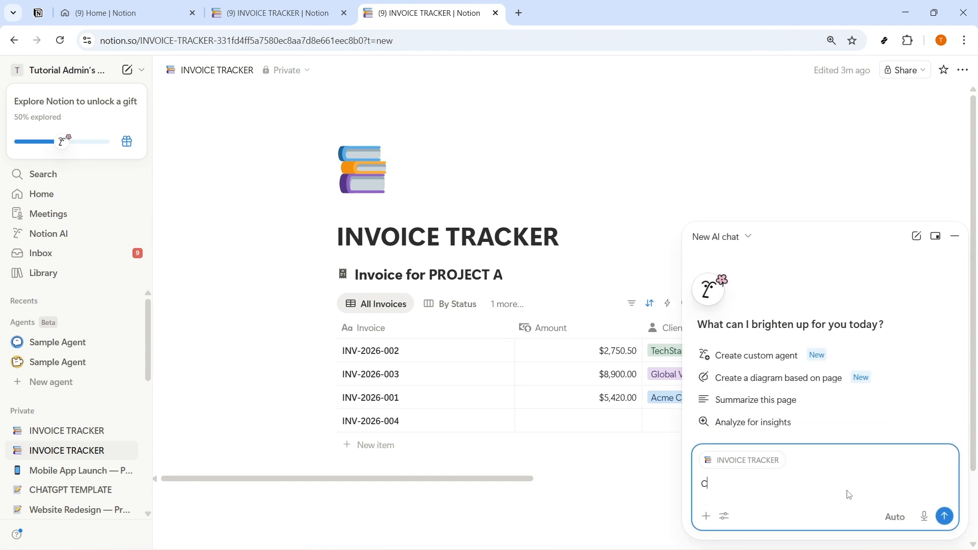
type("HECK DETAILS FIR IBV-2026-002")
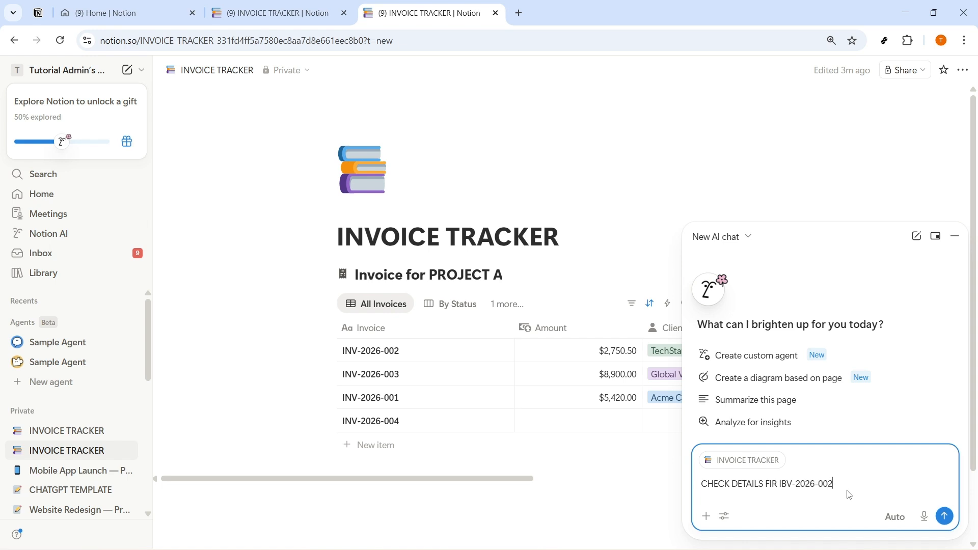
type("STATUS")
key("Return")
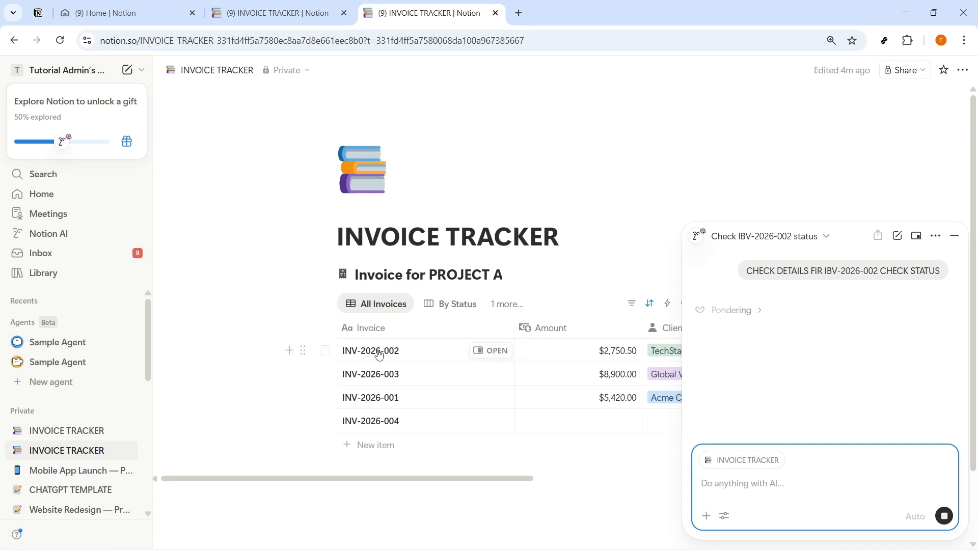
Step: Send the corrected invoice number INV-2026-002 to the AI chat and review the status and other invoice details in its reply
left_click(339, 351)
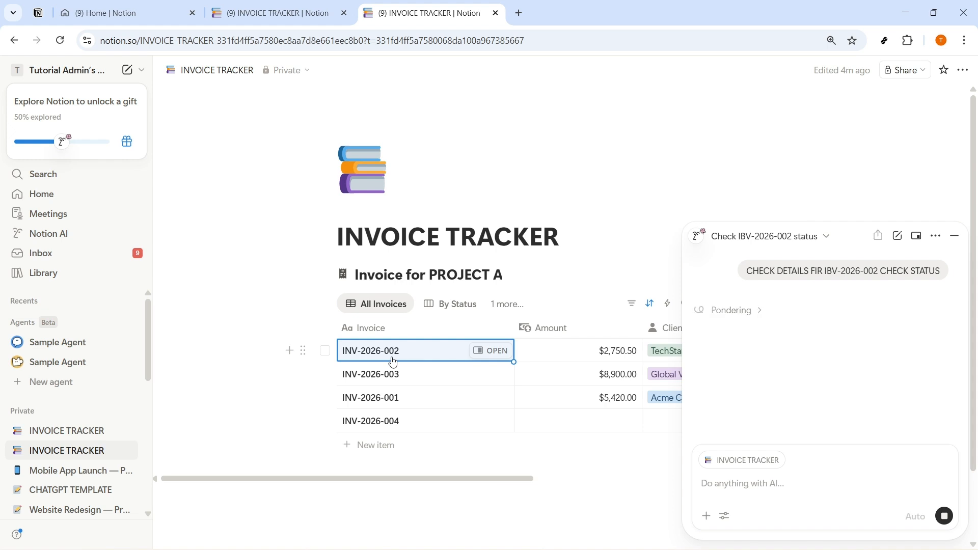
left_click(779, 483)
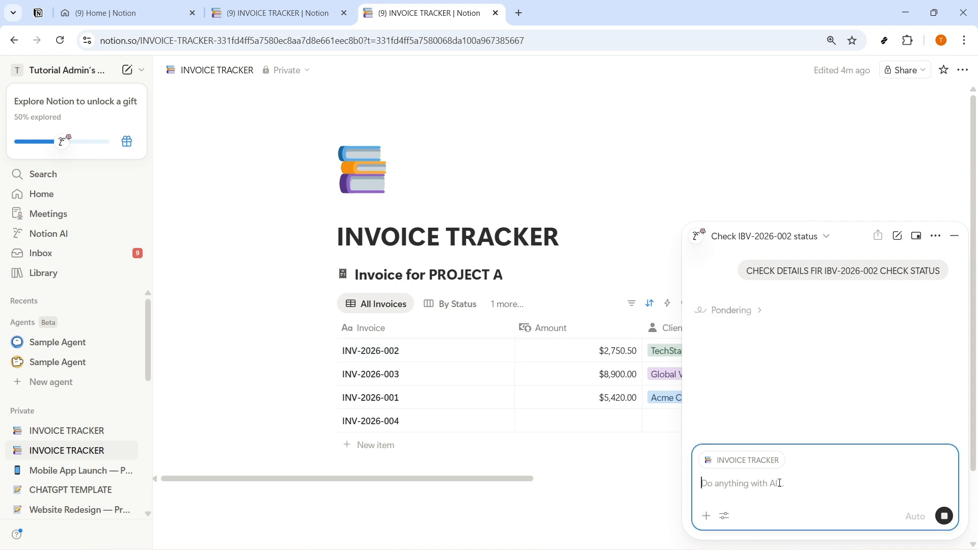
type("INV-2026-002")
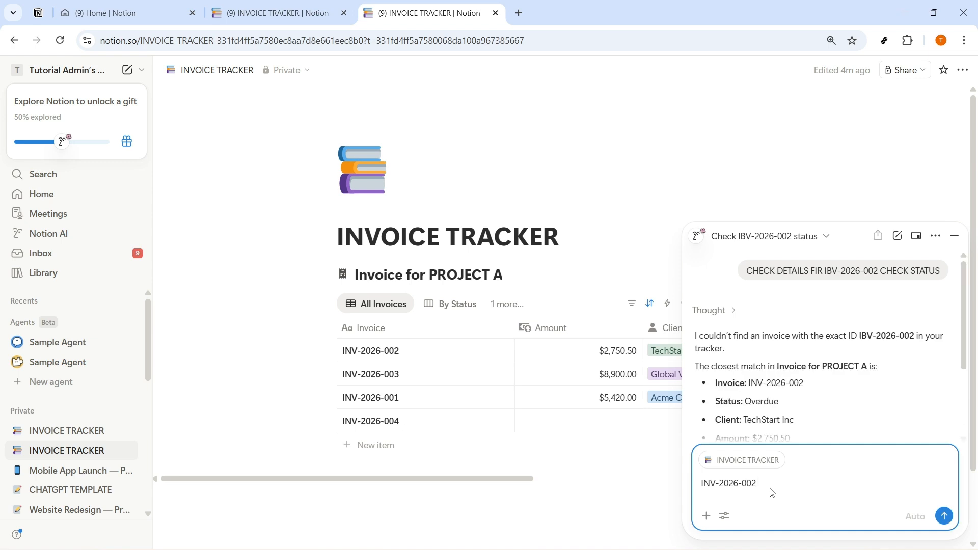
key("Return")
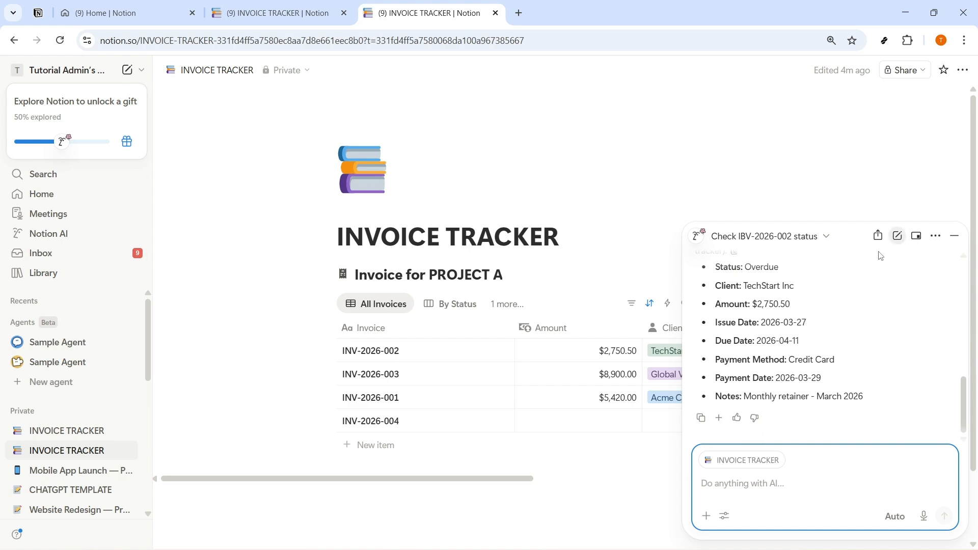
scroll(800, 304, "up", 3)
scroll(755, 416, "down", 3)
left_click_drag(743, 270, 781, 274)
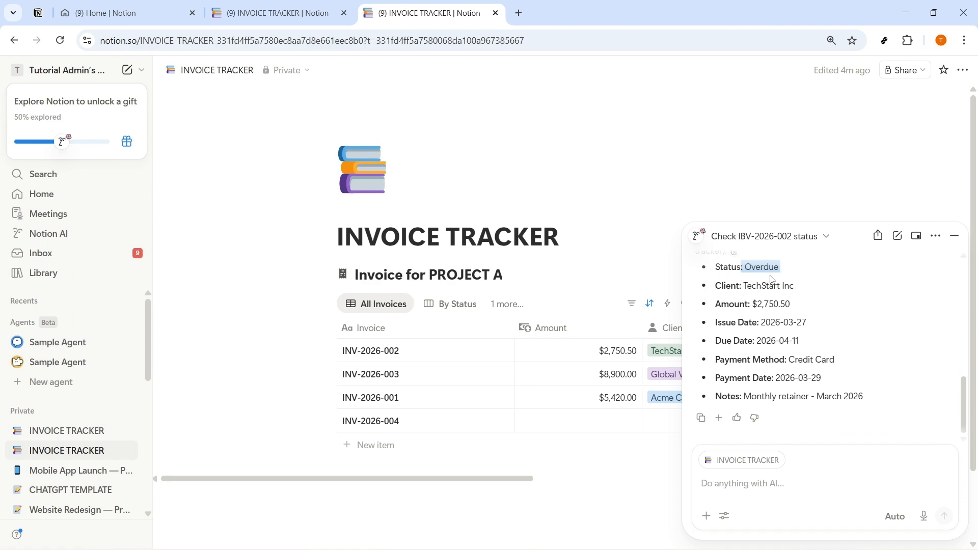
left_click(772, 280)
left_click_drag(965, 423, 964, 407)
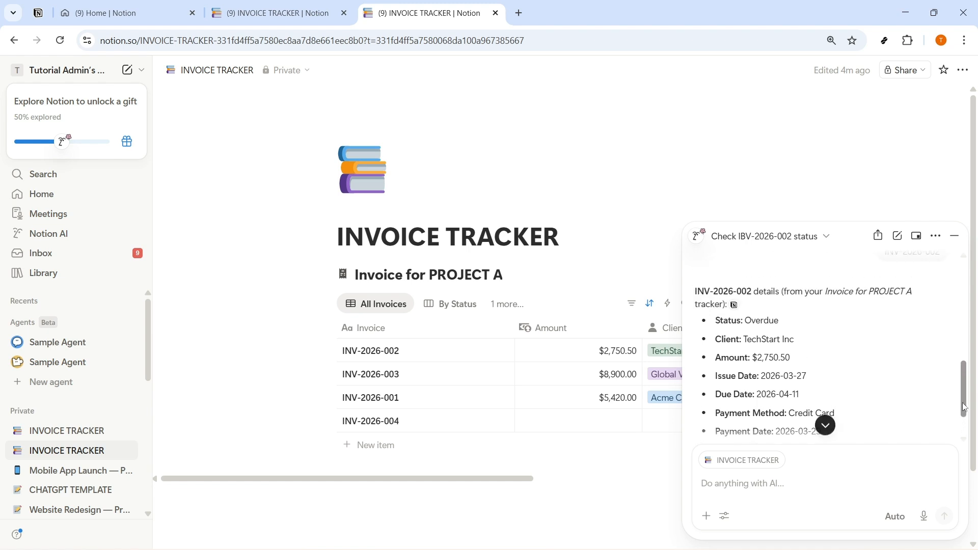